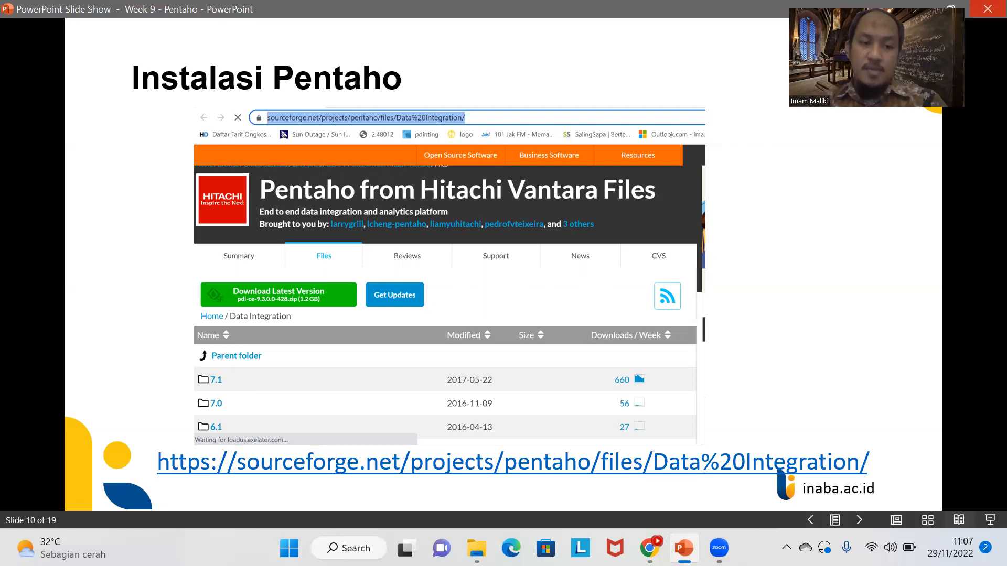
Step: Leave the slide show, open the SourceForge link on the Instalasi Pentaho slide, and look through the Data Integration version folders
key(Escape)
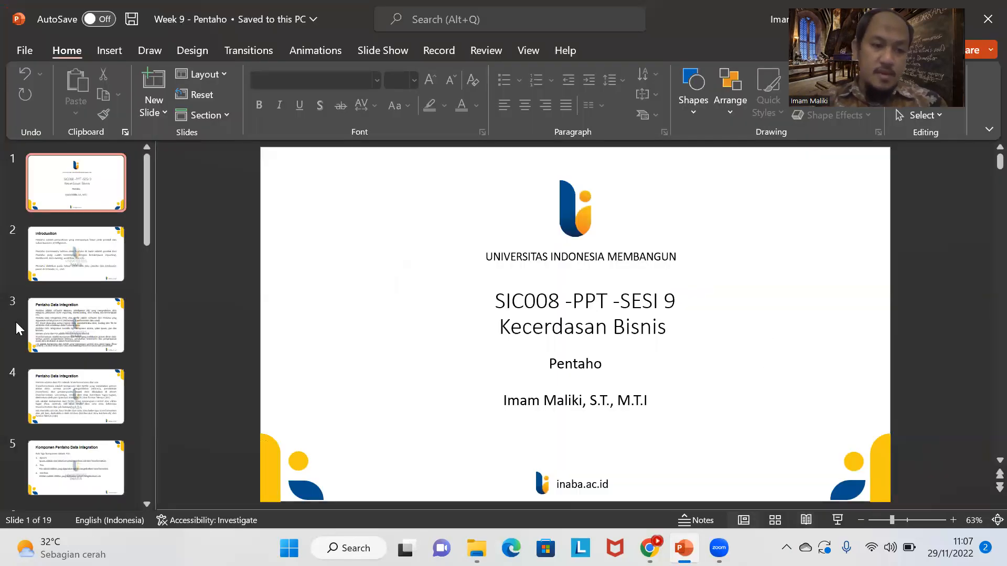
scroll(64, 333, down, 6)
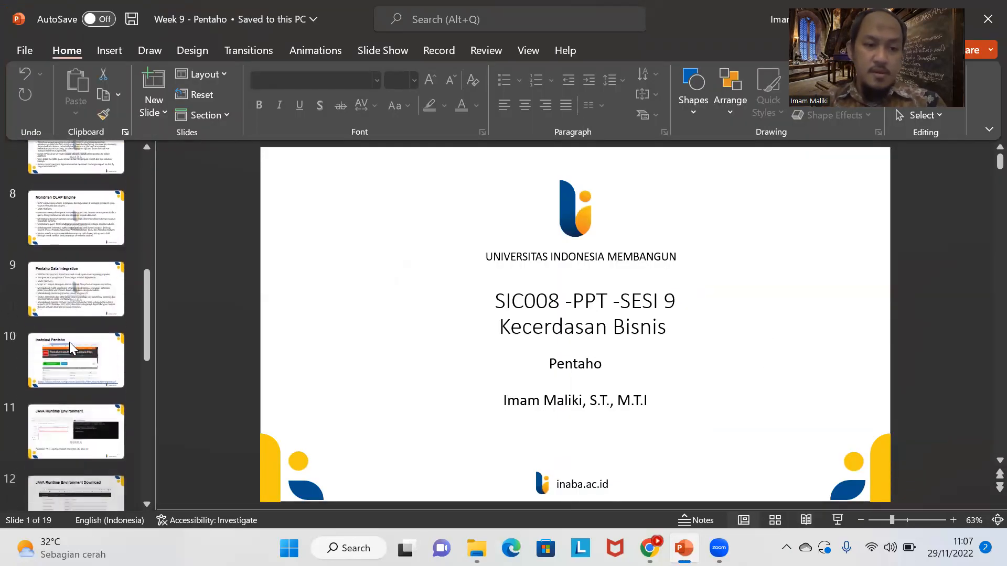
click(69, 342)
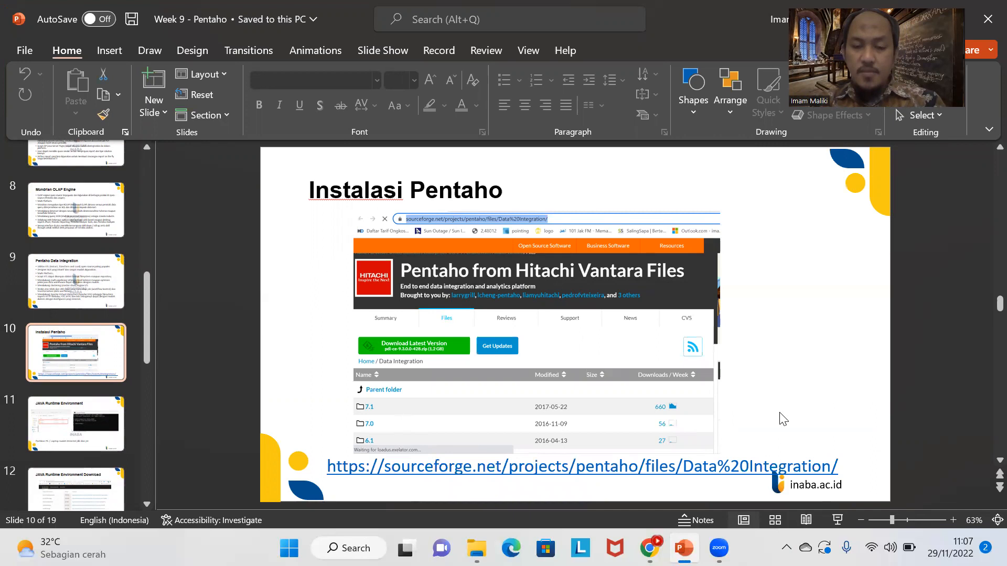
ctrl+click(685, 468)
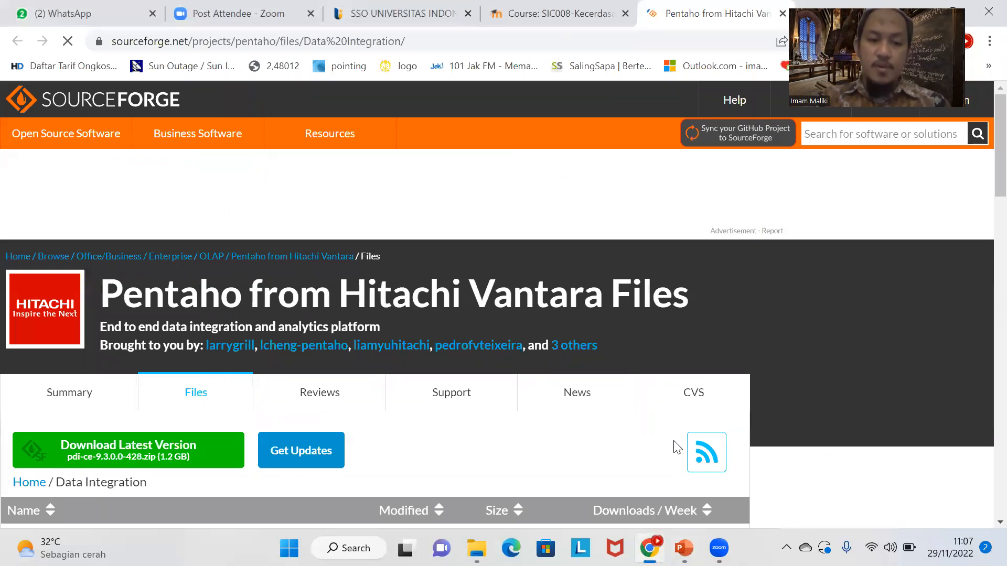
scroll(673, 449, down, 2)
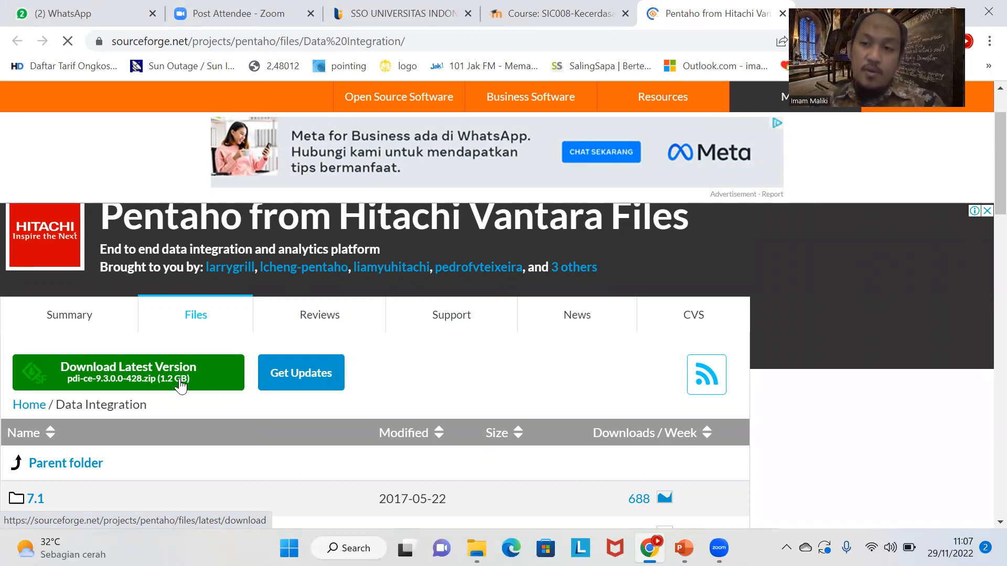
scroll(183, 386, down, 2)
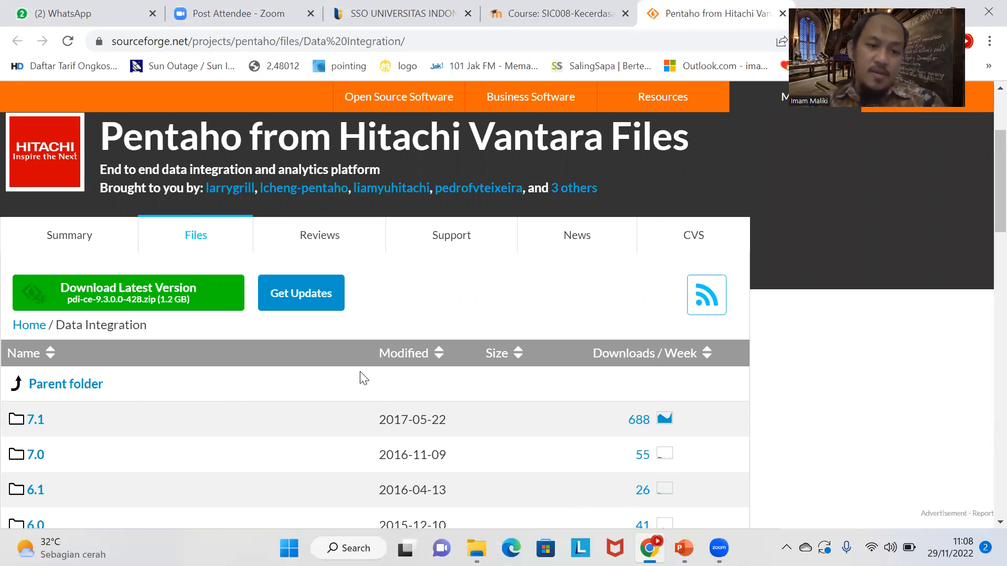
scroll(204, 302, down, 7)
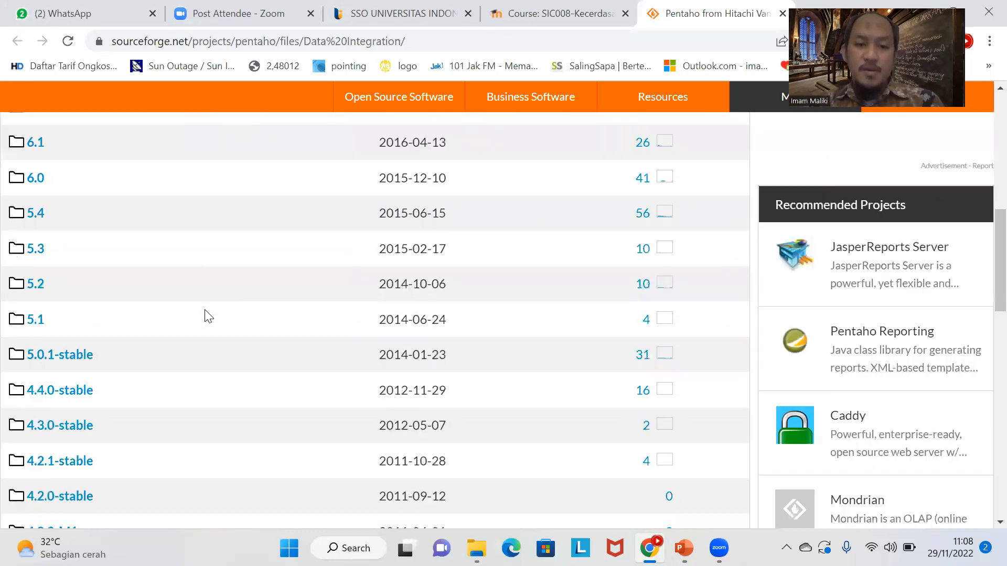
scroll(205, 310, down, 7)
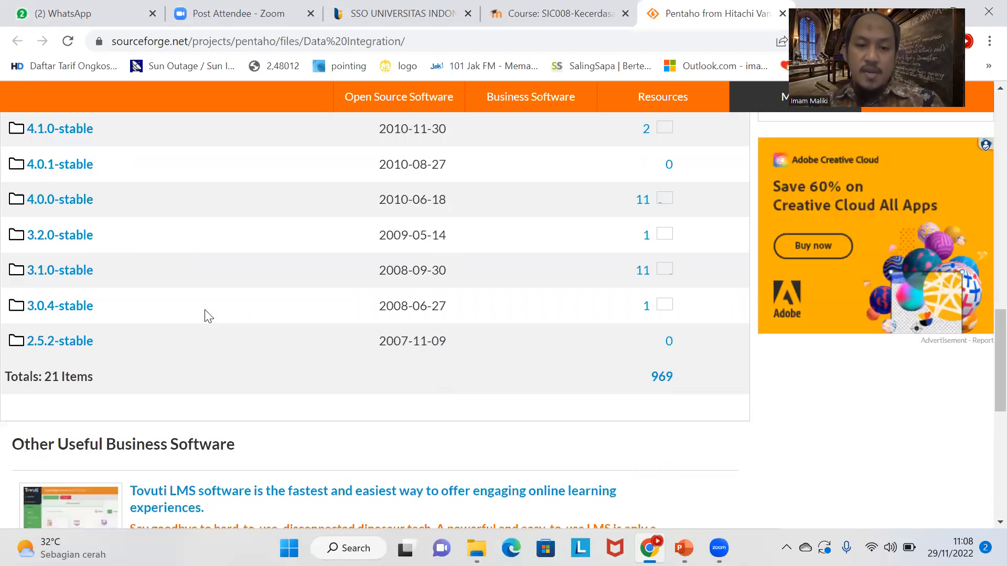
scroll(207, 315, up, 14)
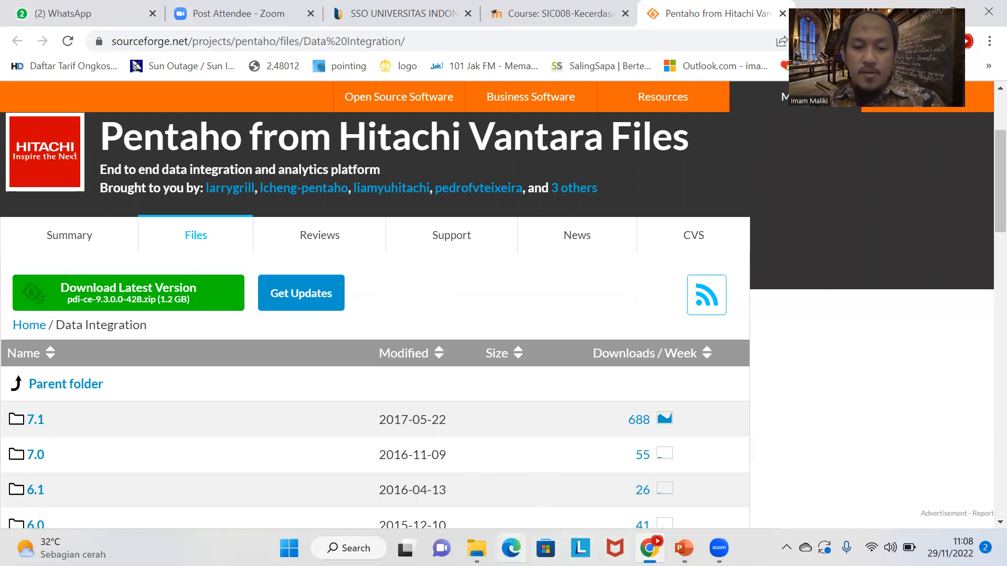
Step: Switch to File Explorer, open Program Files on the Windows-SSD (C:) drive, and select the data-integration folder
click(476, 548)
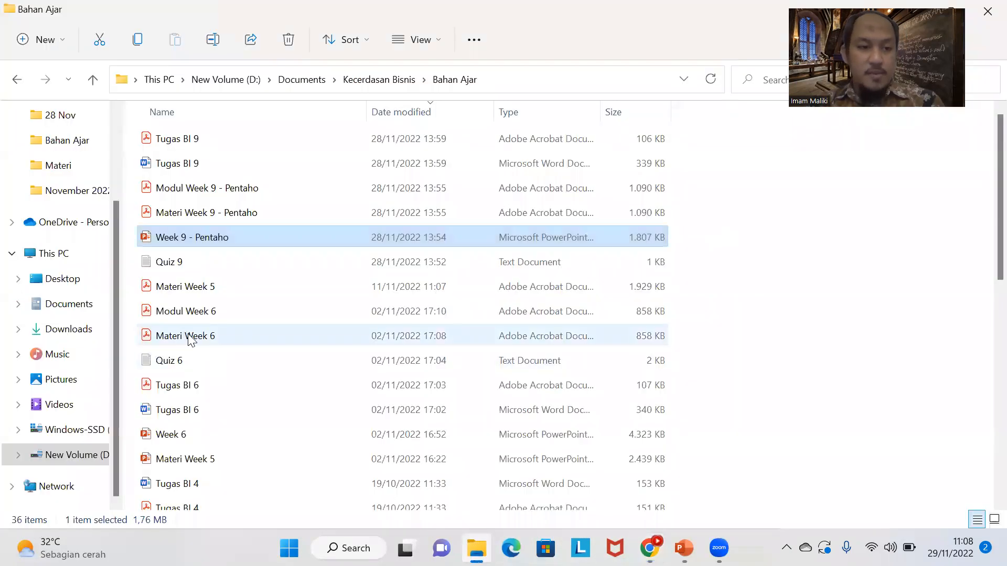
scroll(69, 291, up, 1)
scroll(69, 290, up, 1)
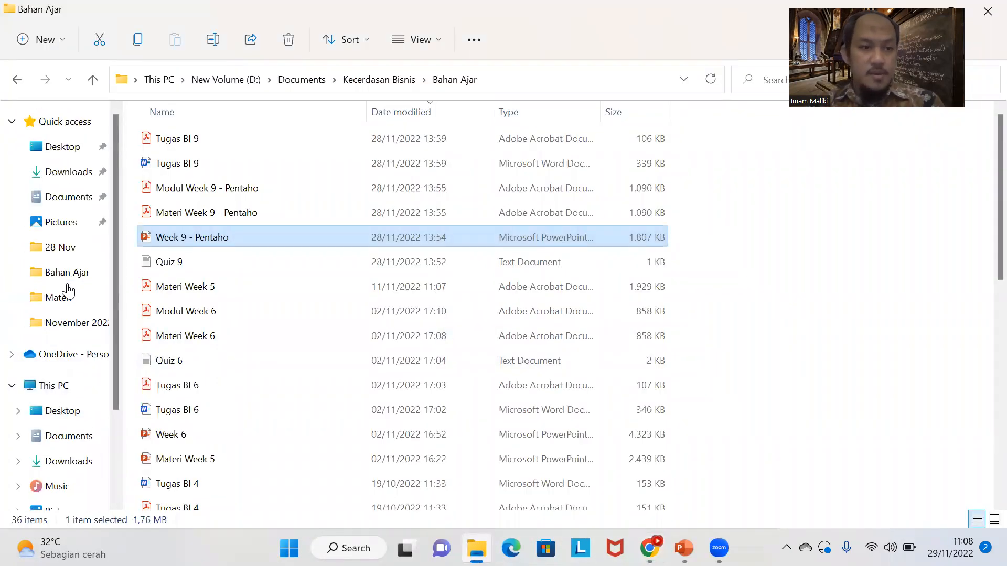
scroll(69, 290, down, 2)
click(64, 430)
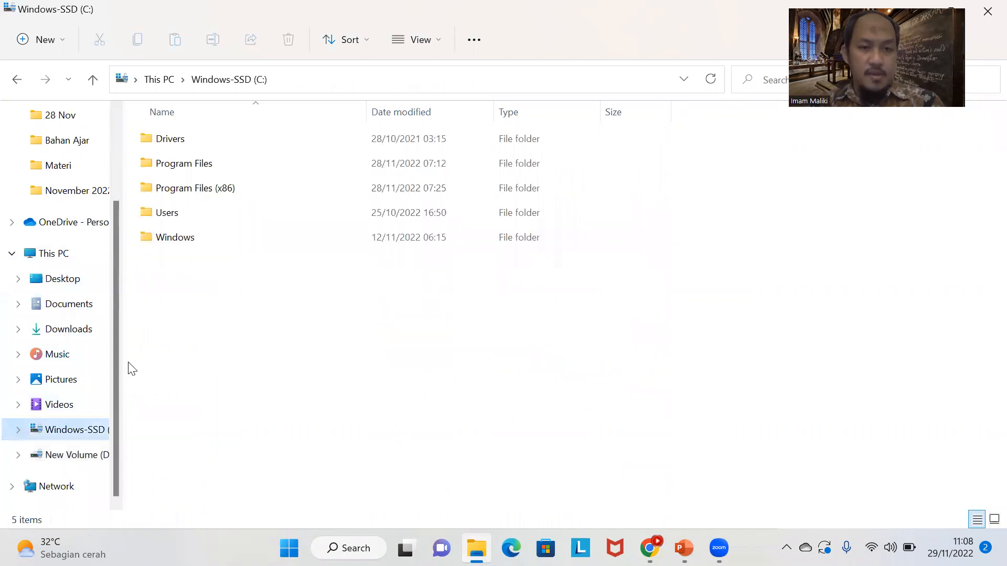
double_click(192, 164)
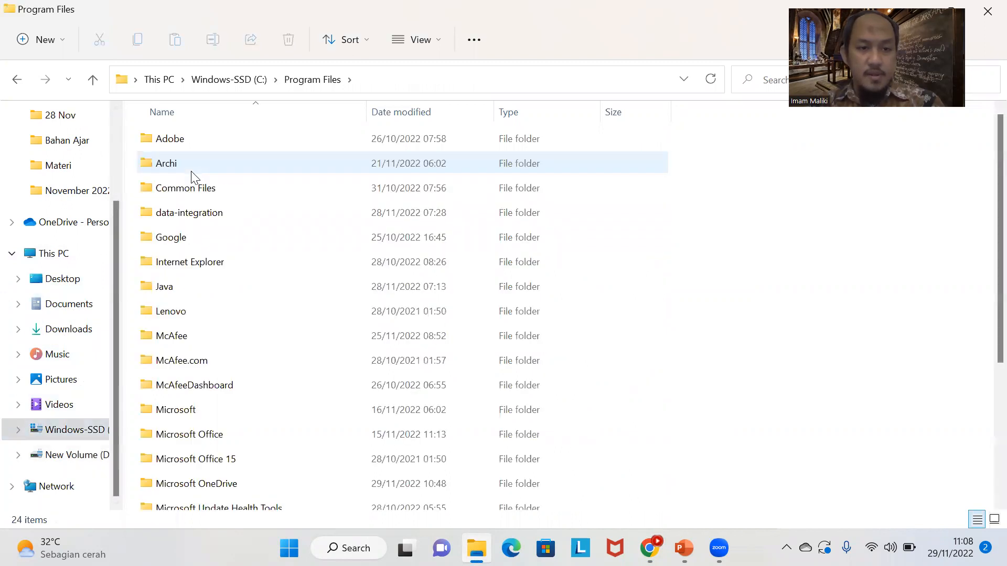
click(188, 218)
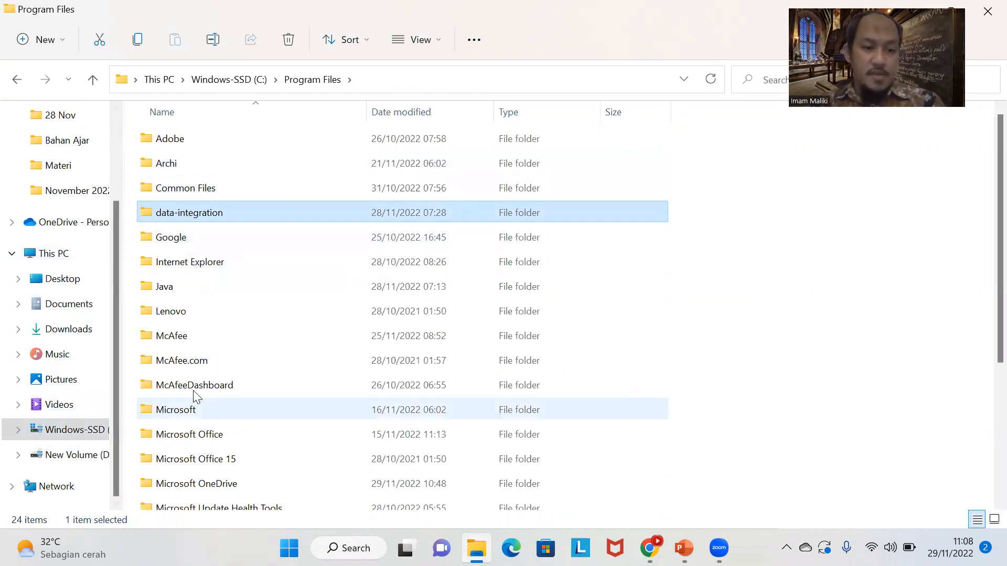
Step: Open the Downloads folder in a separate File Explorer window and look through its files for the Pentaho archive
click(322, 544)
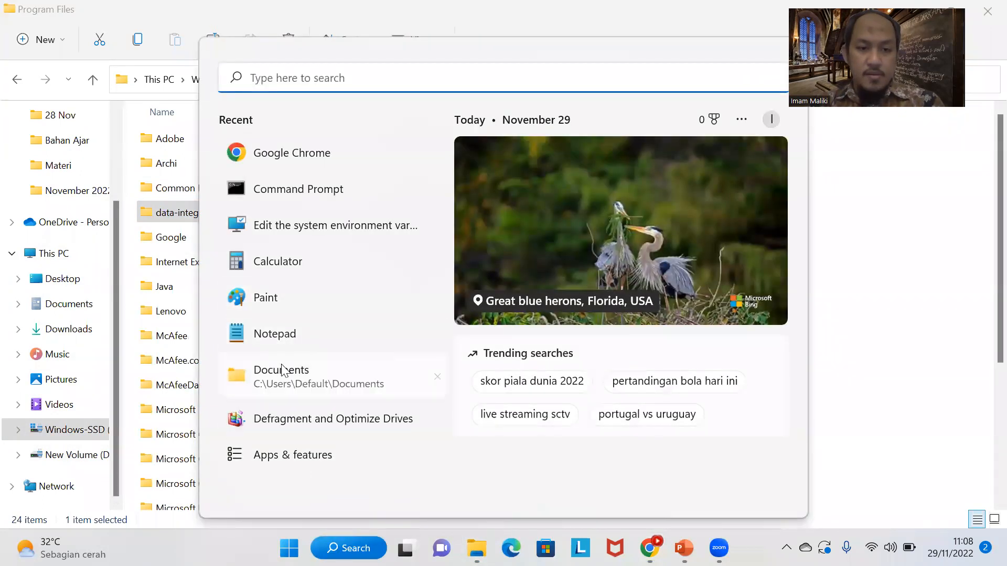
key(Escape)
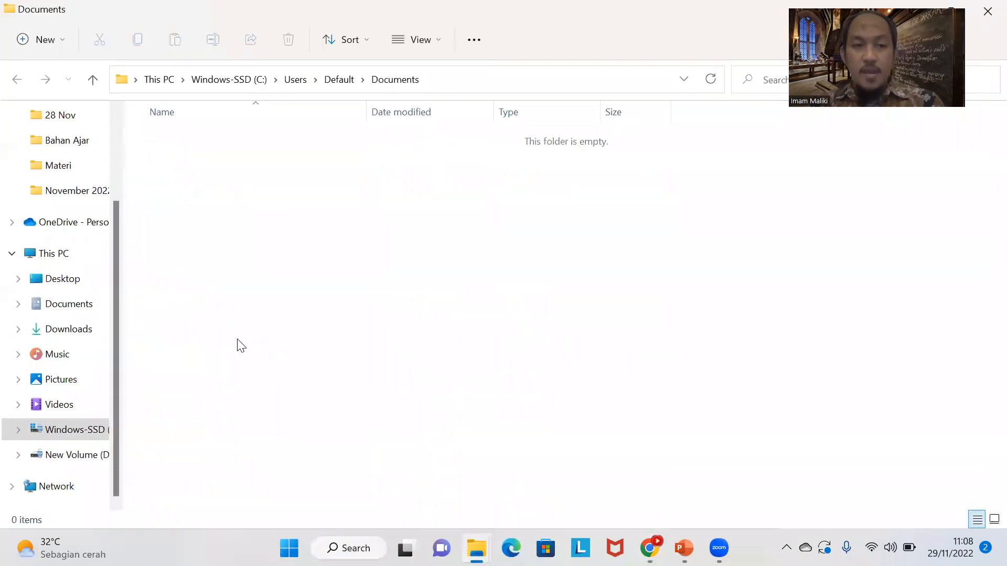
click(82, 335)
scroll(214, 271, down, 3)
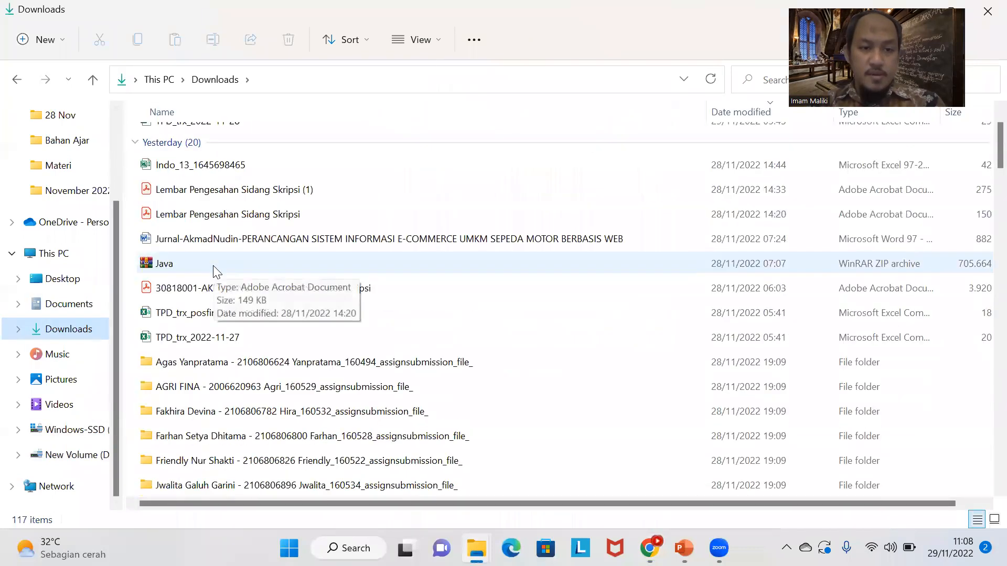
scroll(213, 271, down, 5)
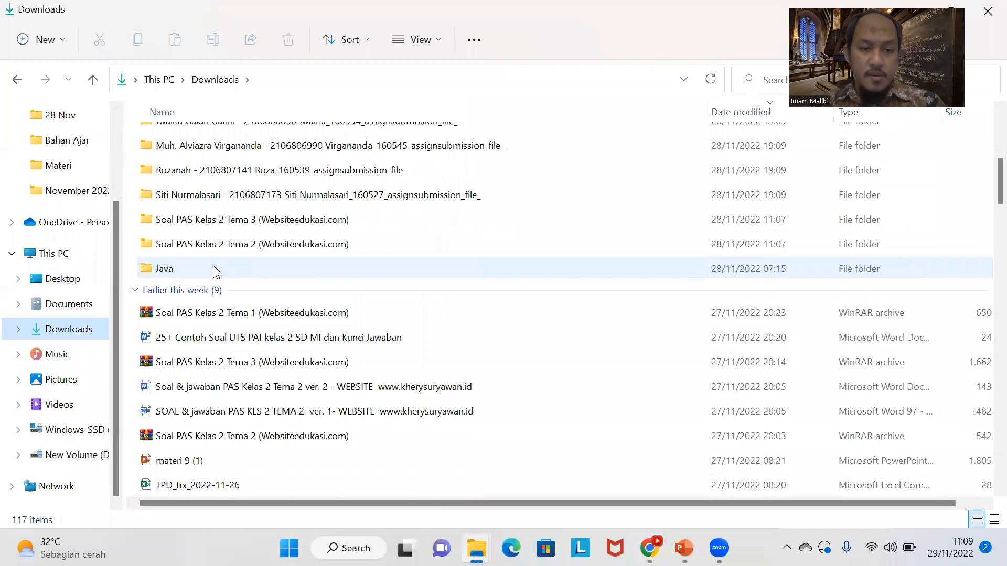
scroll(214, 267, up, 5)
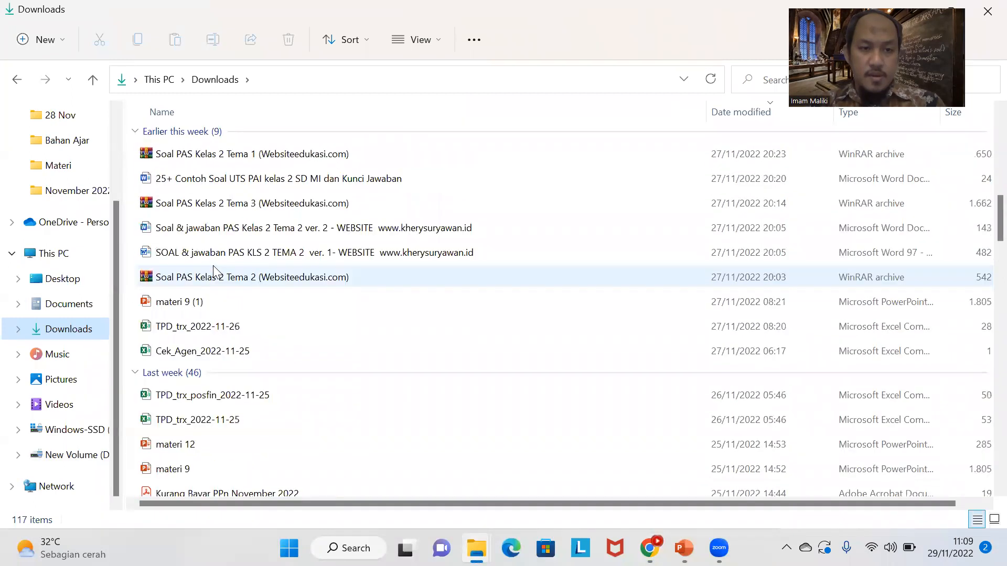
scroll(212, 266, up, 3)
scroll(214, 268, down, 6)
scroll(214, 271, down, 12)
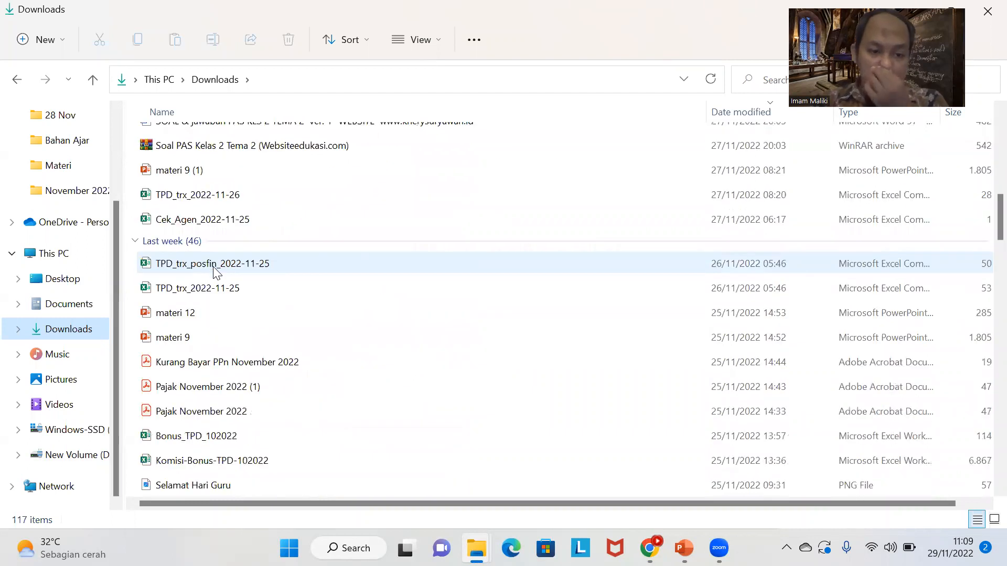
scroll(214, 272, down, 4)
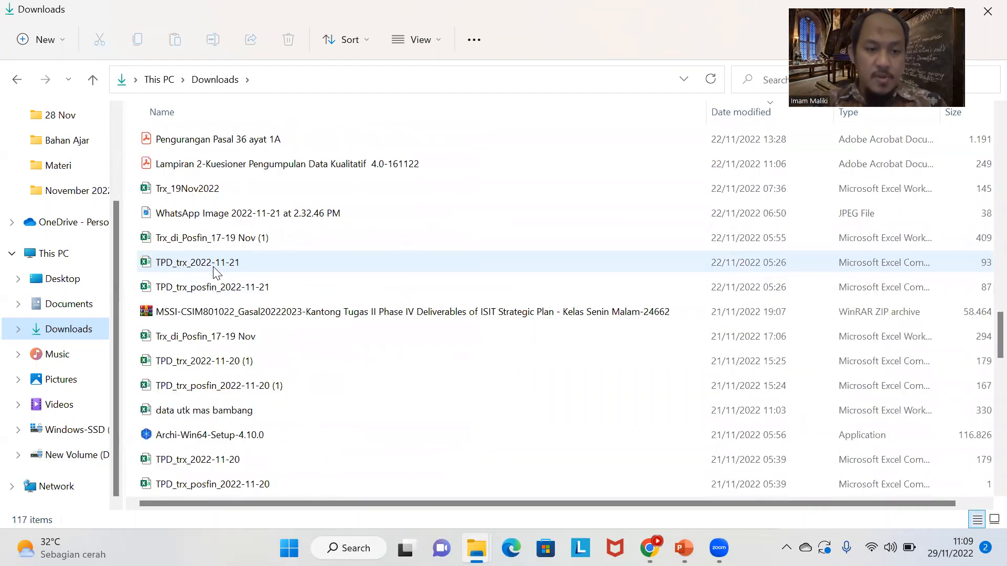
scroll(213, 271, down, 3)
scroll(213, 272, down, 4)
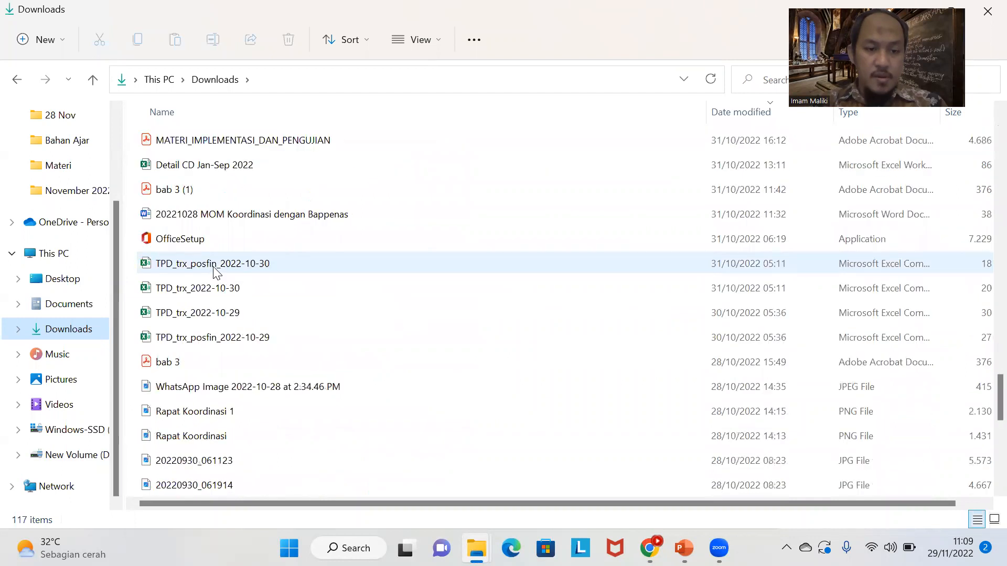
scroll(214, 271, down, 2)
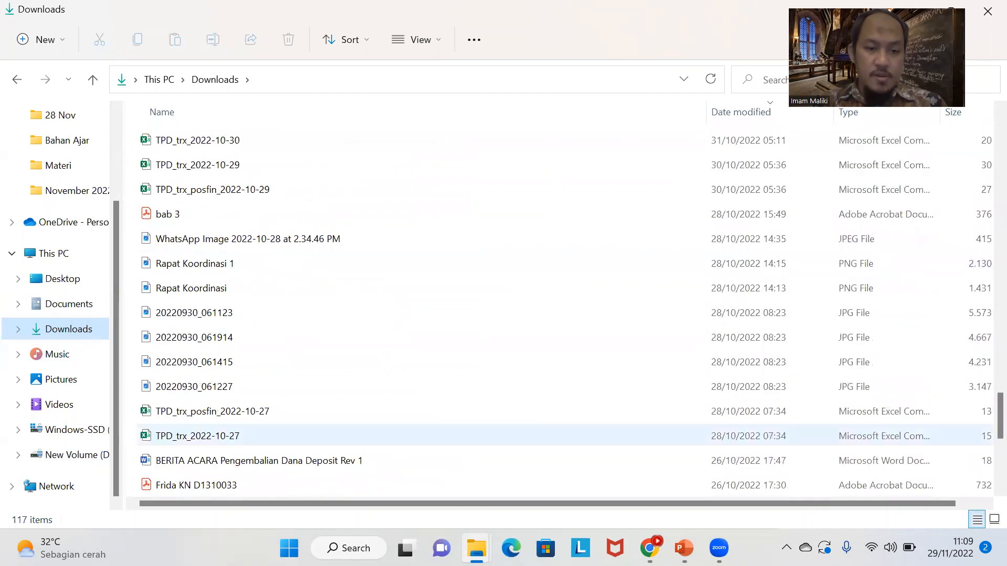
mouse_move(476, 549)
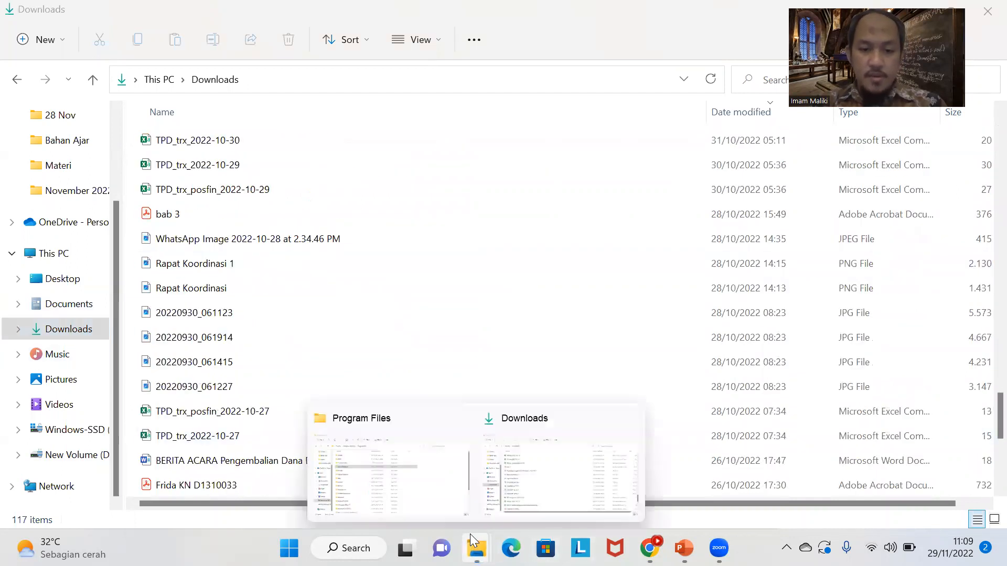
click(446, 501)
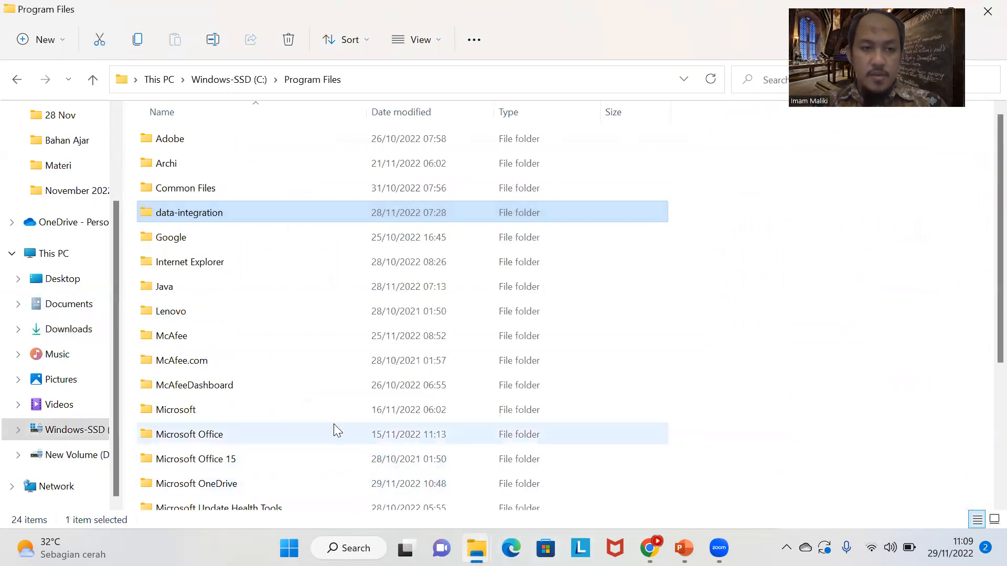
mouse_move(469, 536)
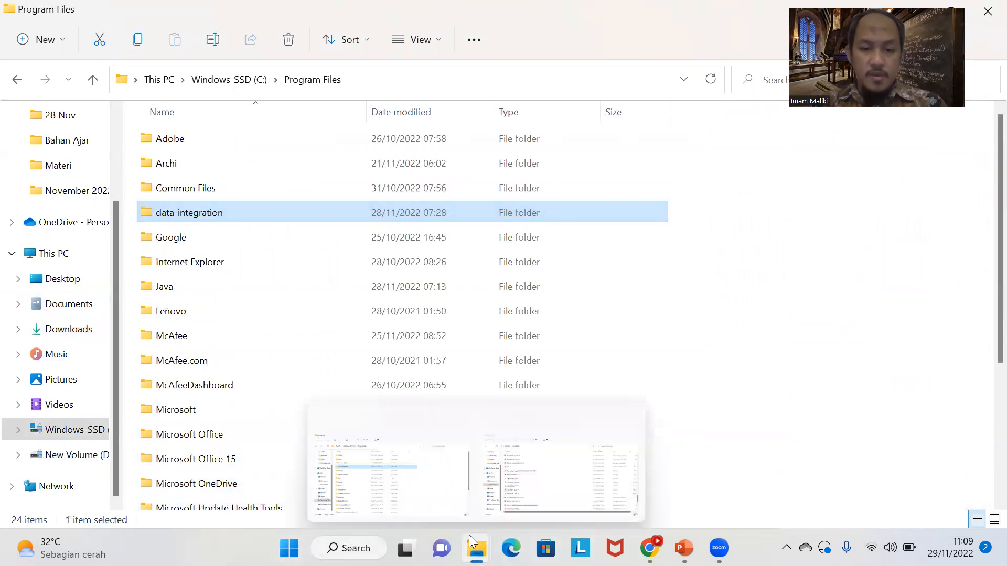
click(518, 450)
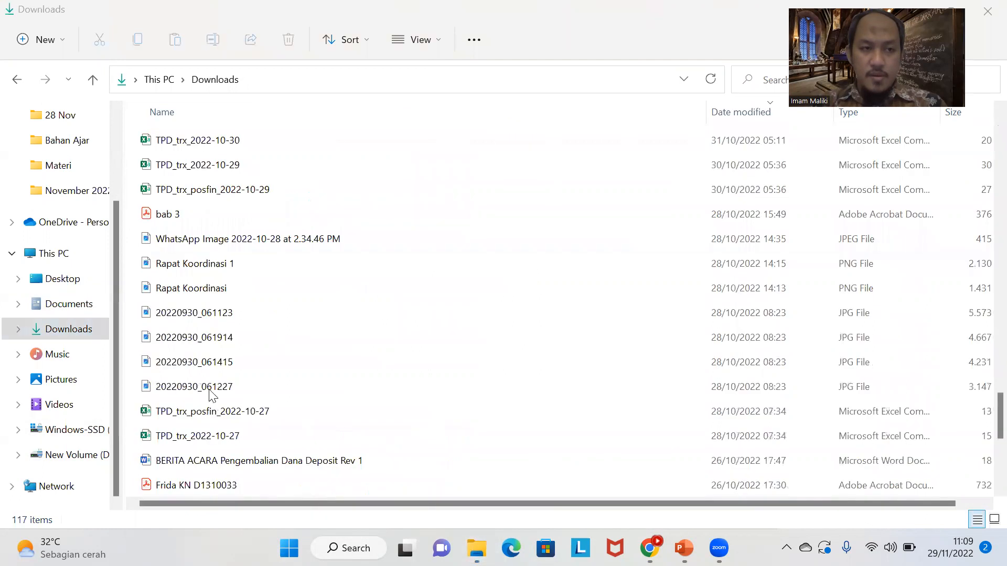
click(17, 79)
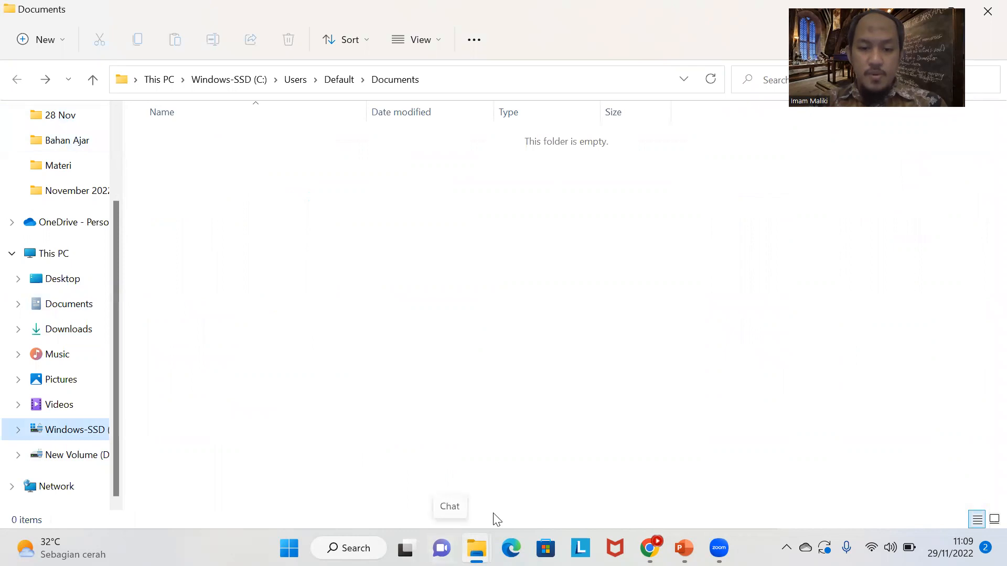
Step: From the Program Files window, return to Bahan Ajar, open the Pentaho folder under Kecerdasan Bisnis, and select the pdi-ce-9.3.0.0-428 archive
mouse_move(476, 548)
click(404, 467)
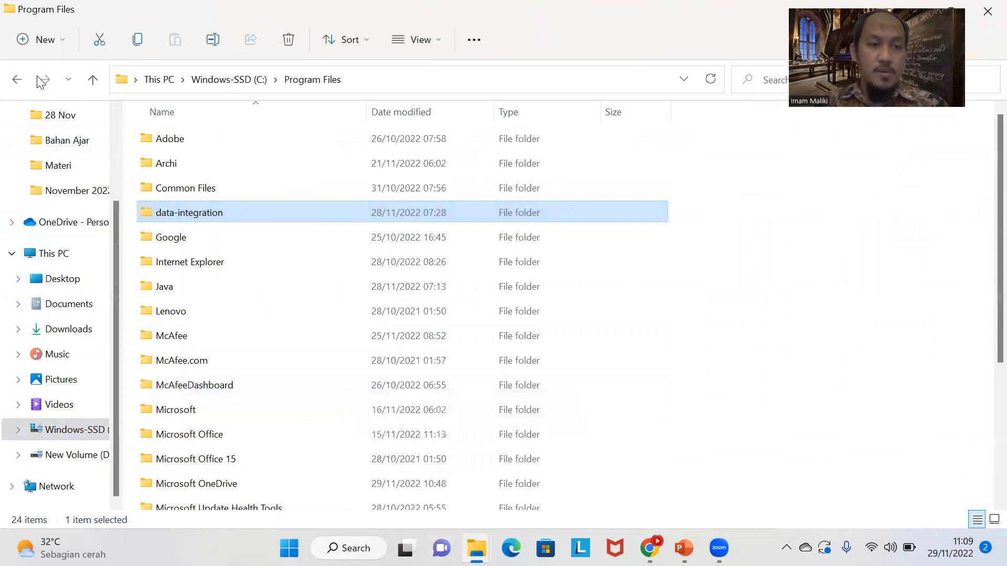
click(14, 80)
click(14, 79)
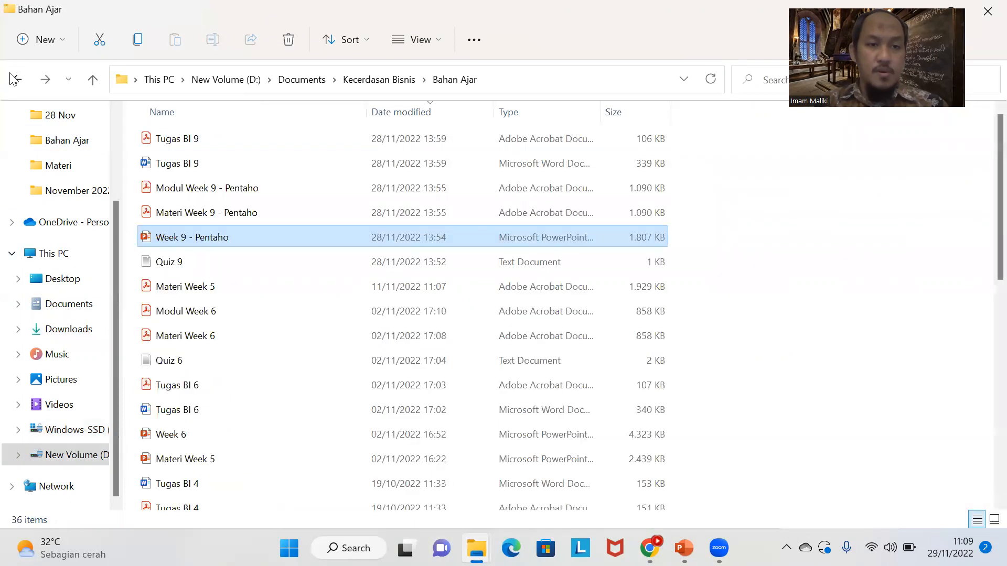
scroll(321, 366, down, 5)
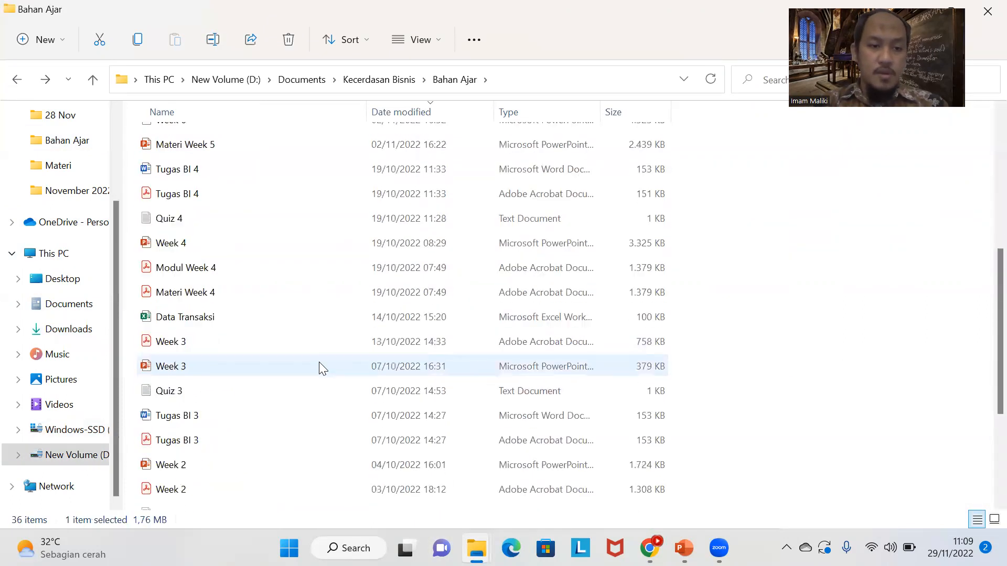
scroll(323, 367, up, 5)
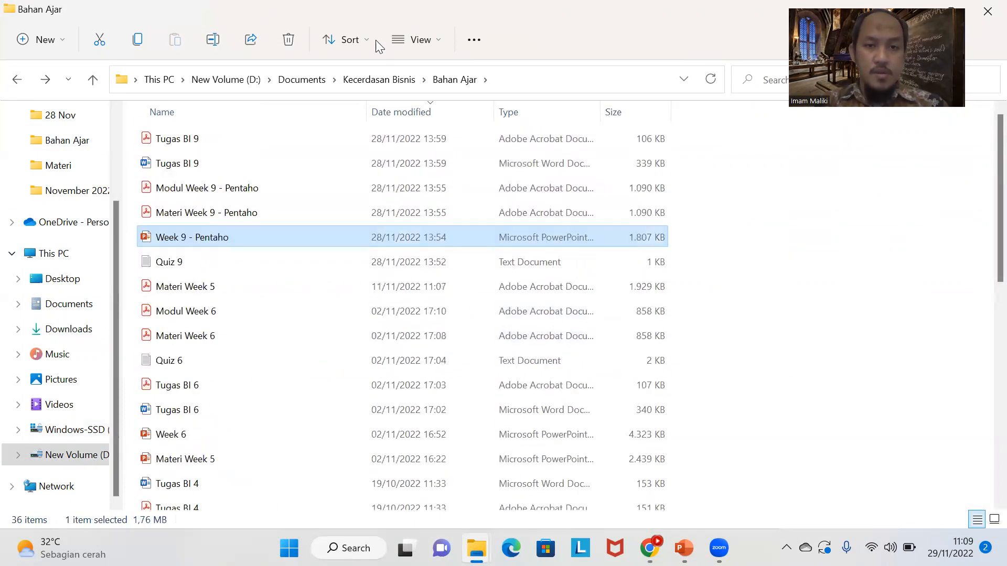
click(384, 84)
double_click(266, 181)
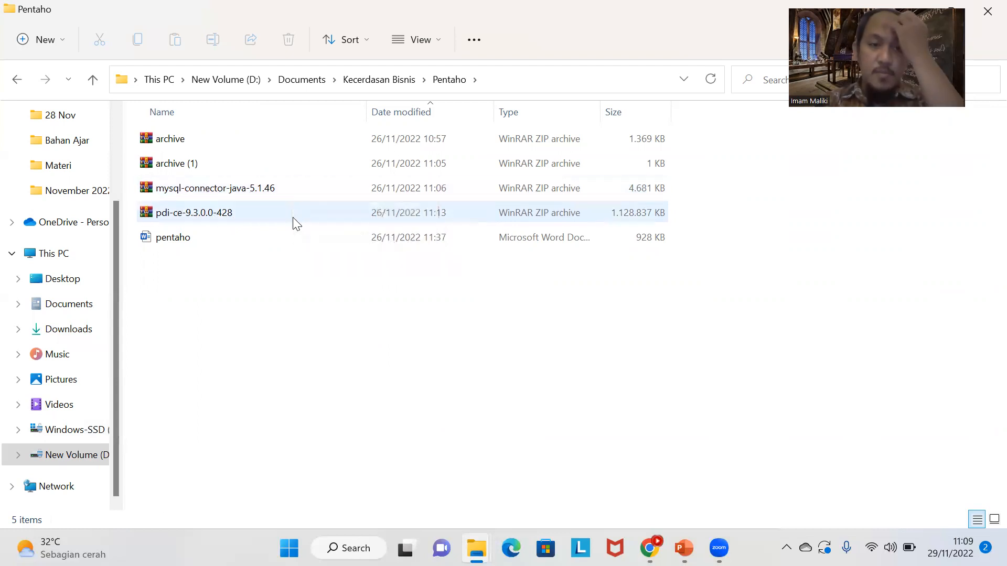
mouse_move(296, 223)
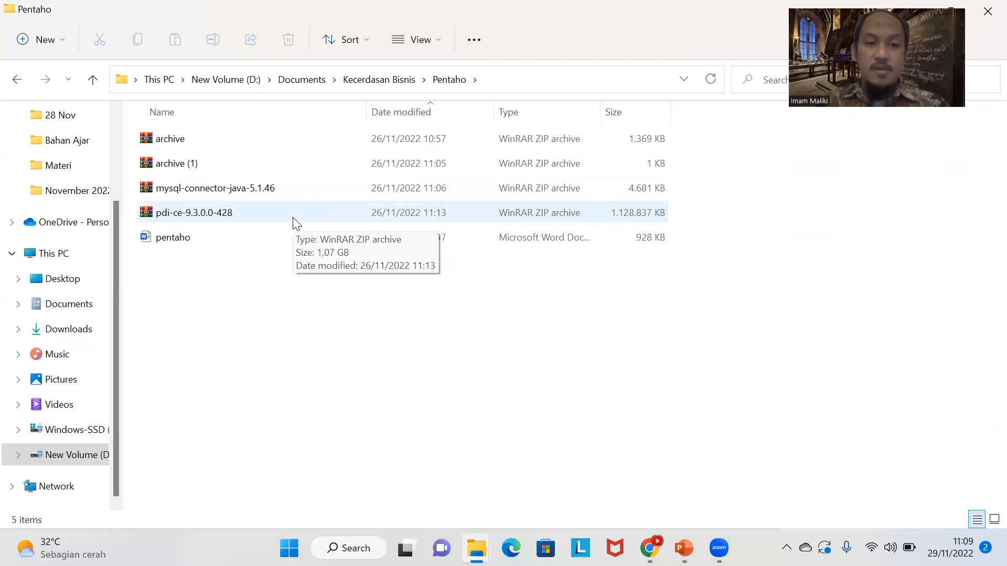
click(264, 217)
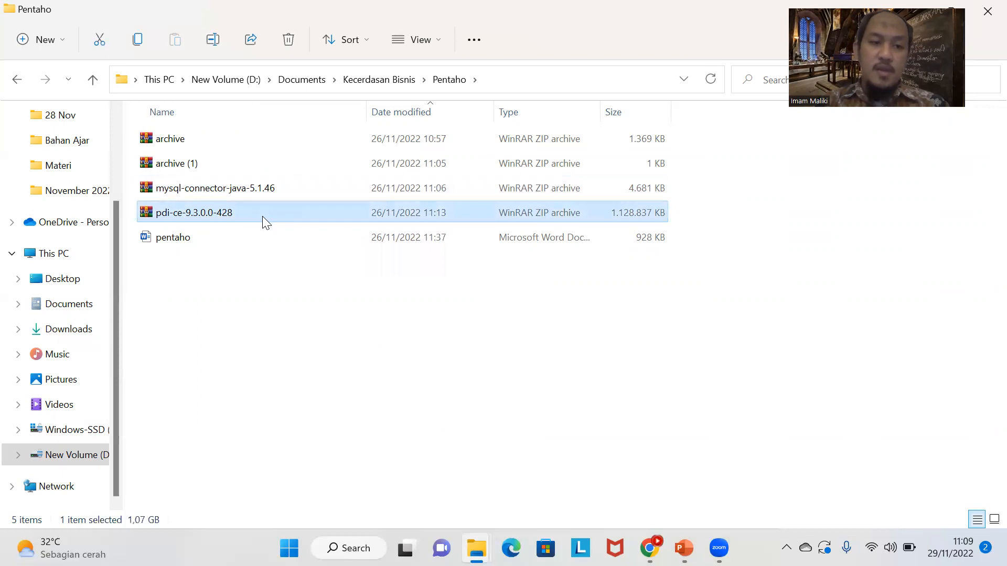
Step: Show WinRAR's extraction options for the pdi-ce-9.3.0.0-428 archive and dismiss them without extracting anything
click(262, 216)
click(267, 227)
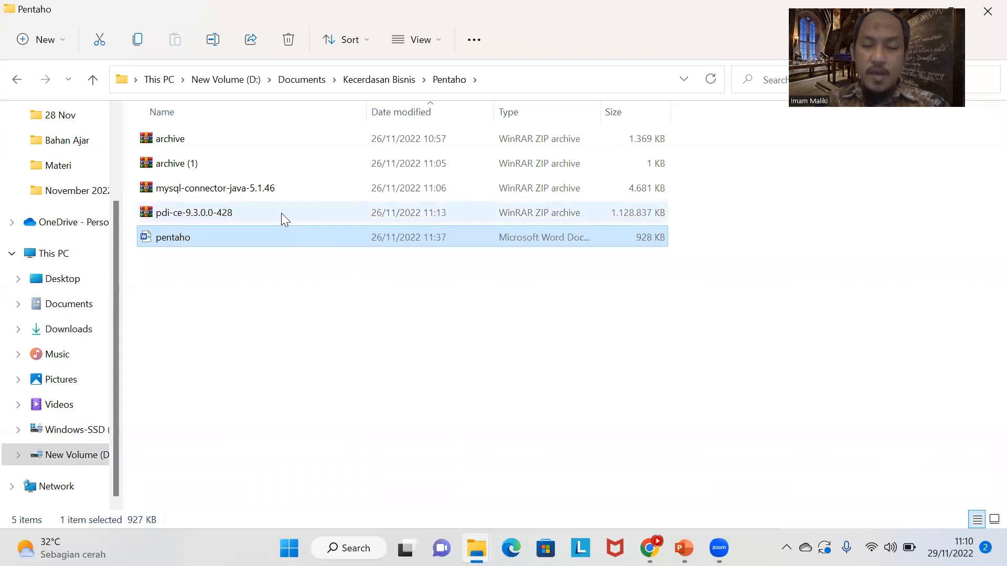
right_click(281, 212)
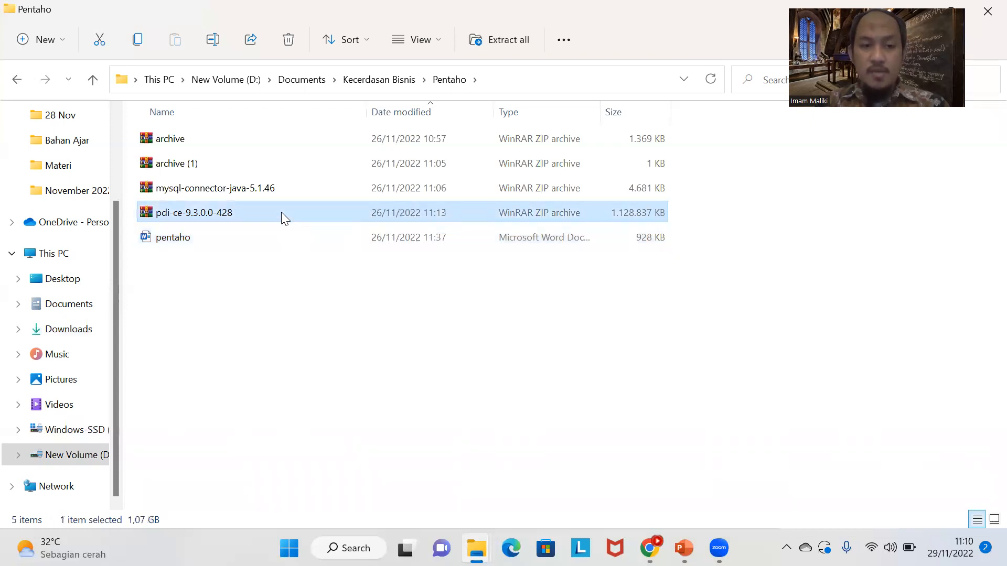
mouse_move(427, 426)
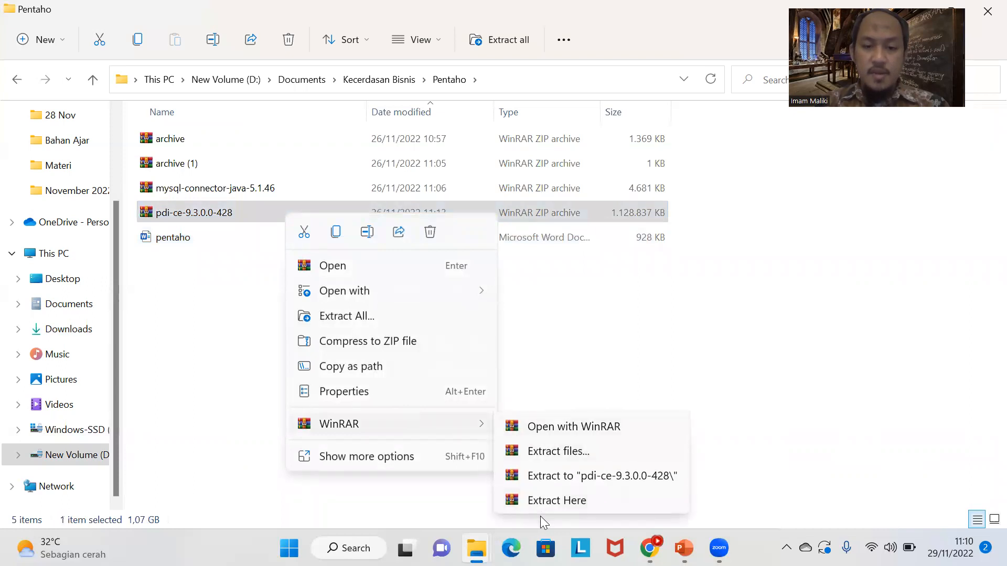
click(571, 350)
click(570, 350)
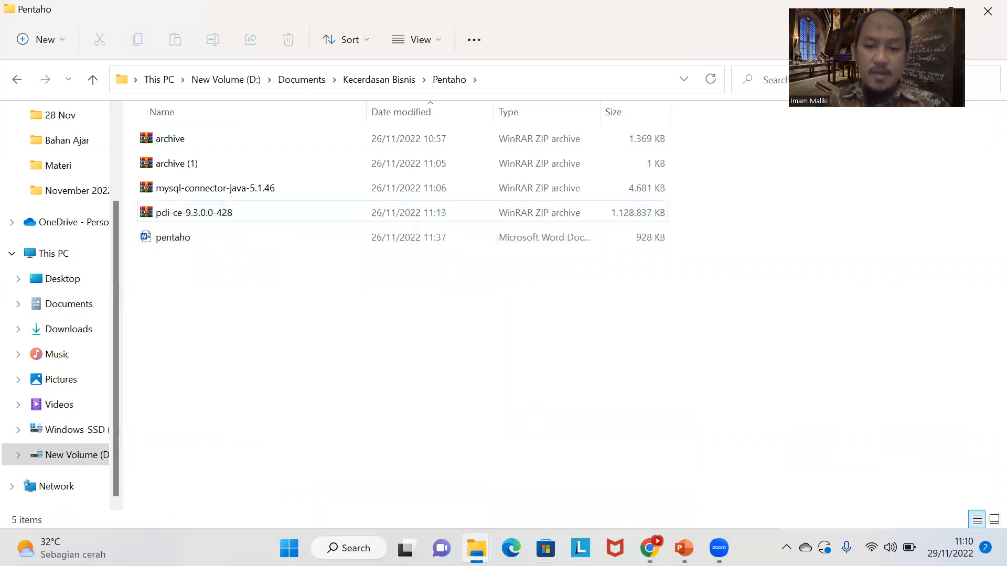
Step: Open the pdi-ce-9.3.0.0-428 archive in WinRAR to view its contents, and close it
click(477, 548)
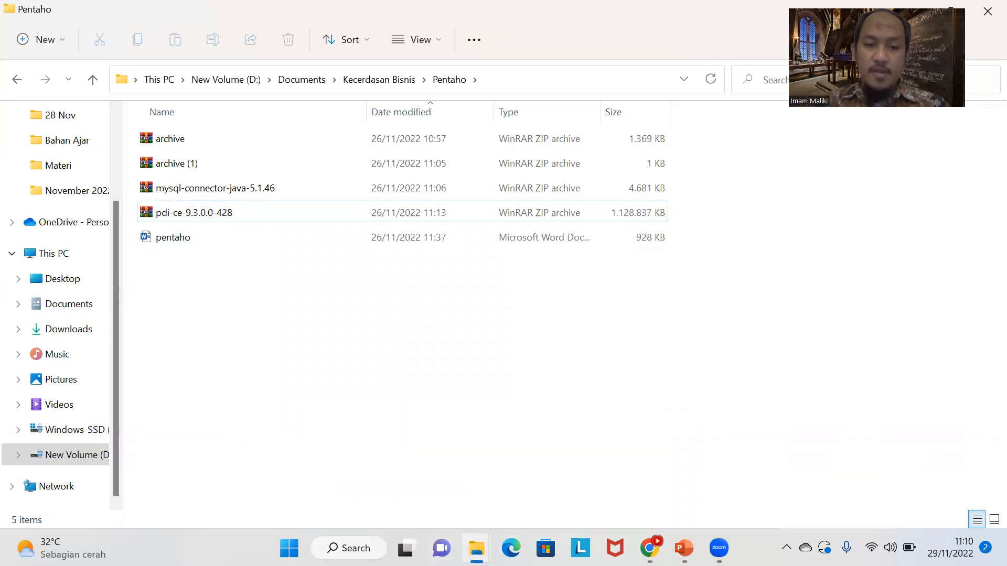
click(285, 344)
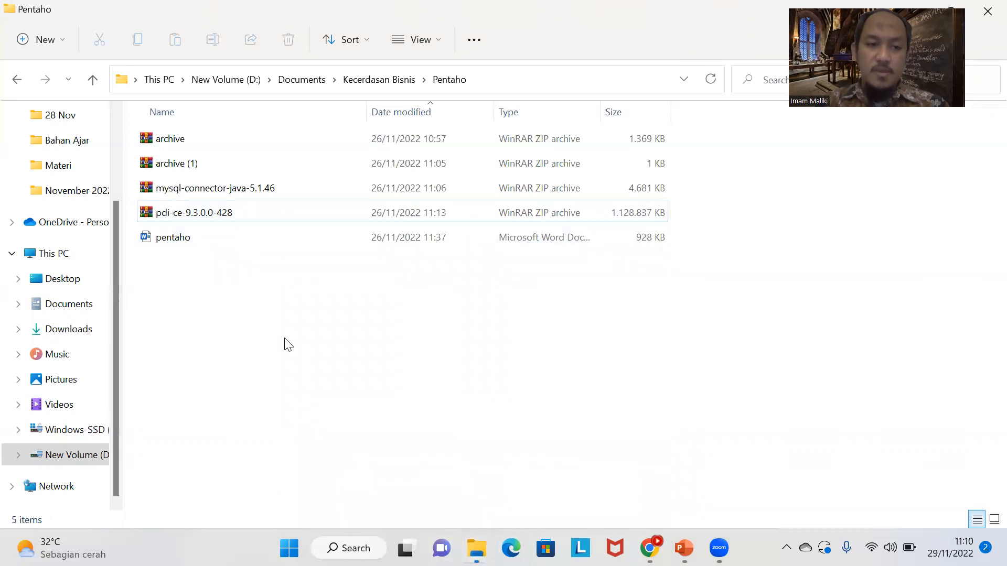
double_click(226, 213)
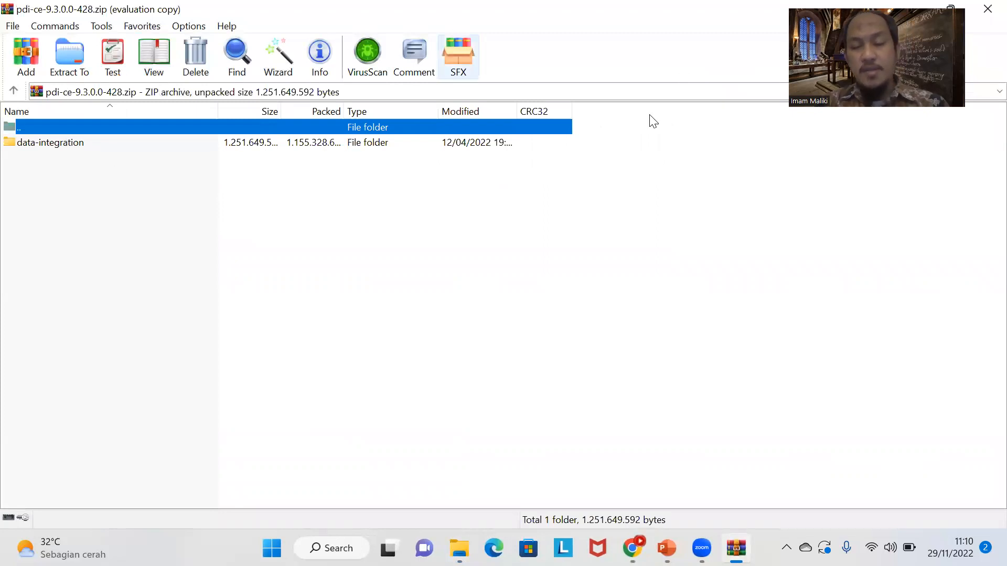
click(986, 20)
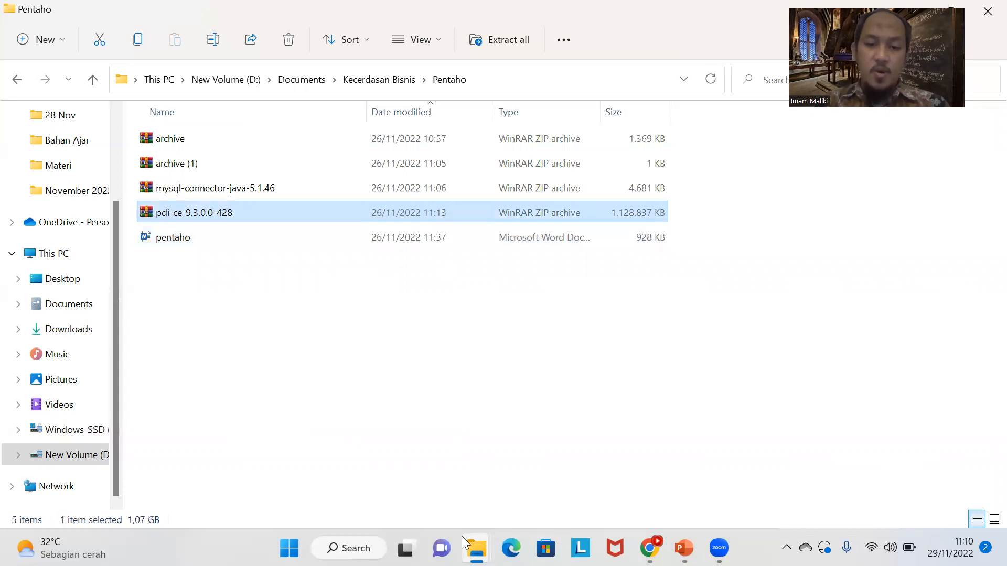
Step: Switch to the Documents File Explorer window and open the data-integration folder in Program Files on Windows-SSD (C:)
mouse_move(467, 536)
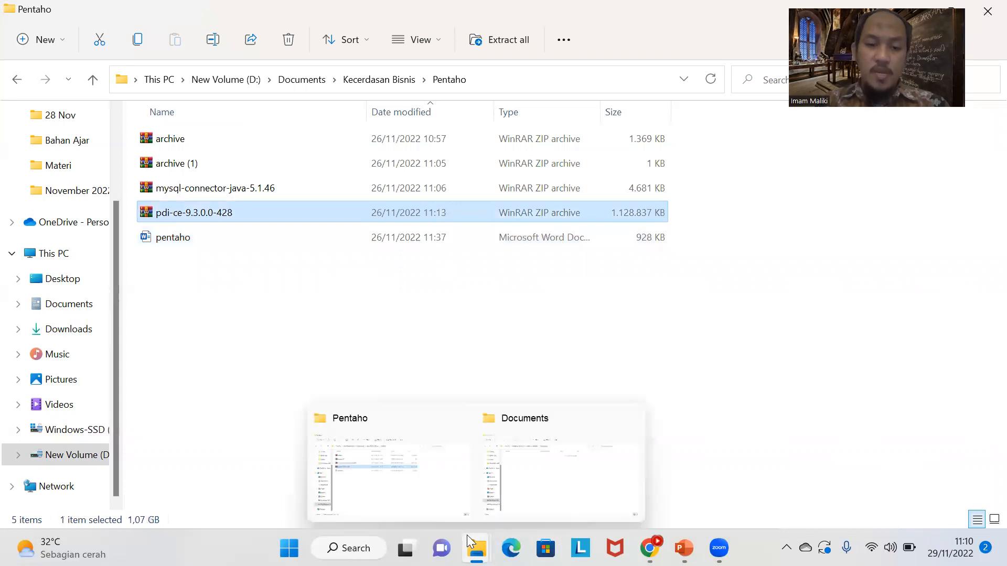
click(528, 473)
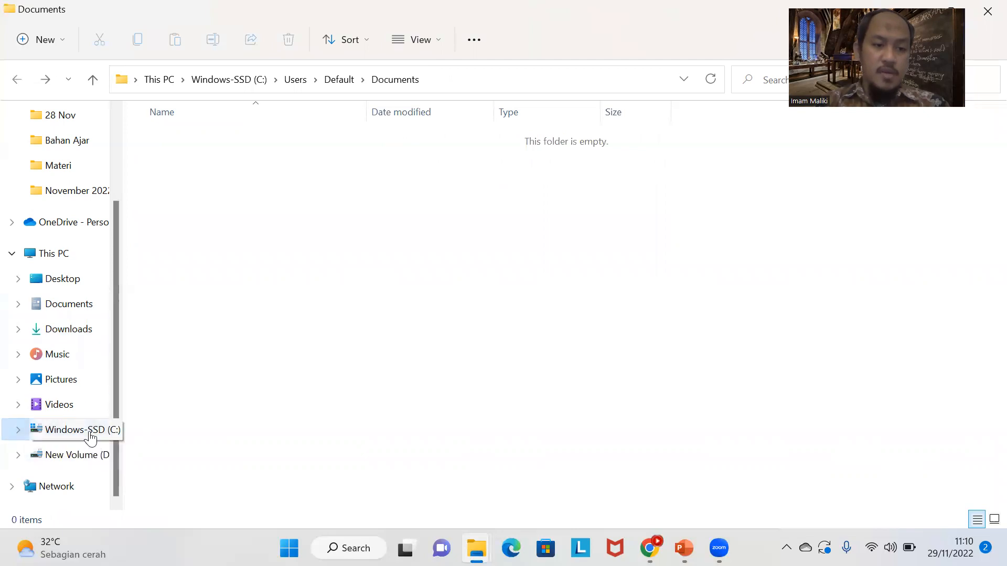
click(90, 436)
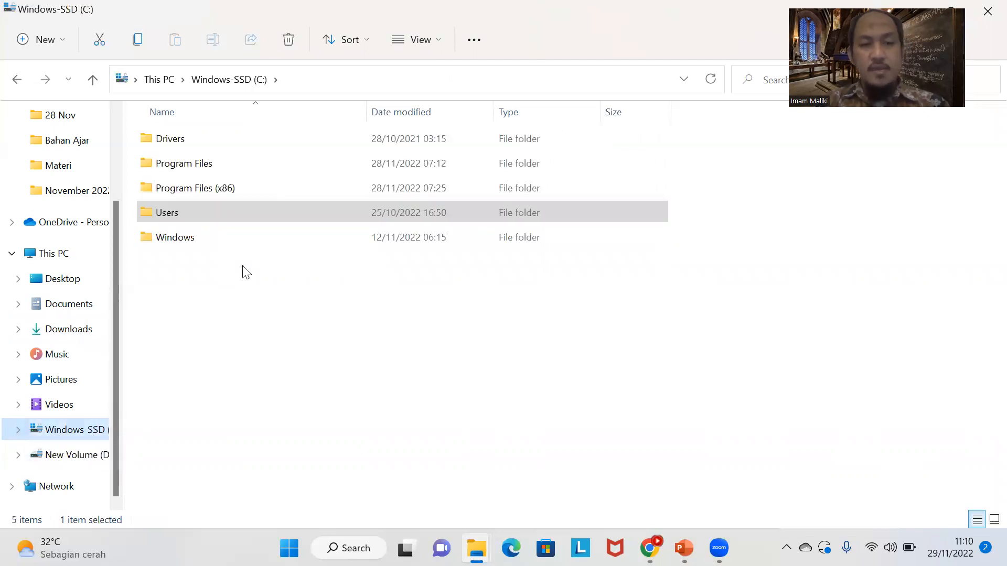
double_click(251, 162)
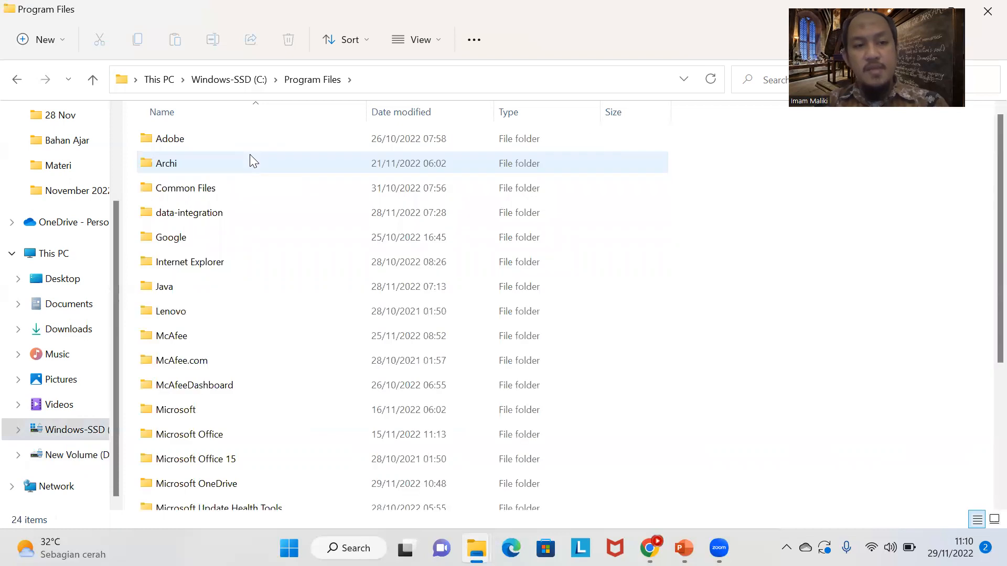
click(252, 225)
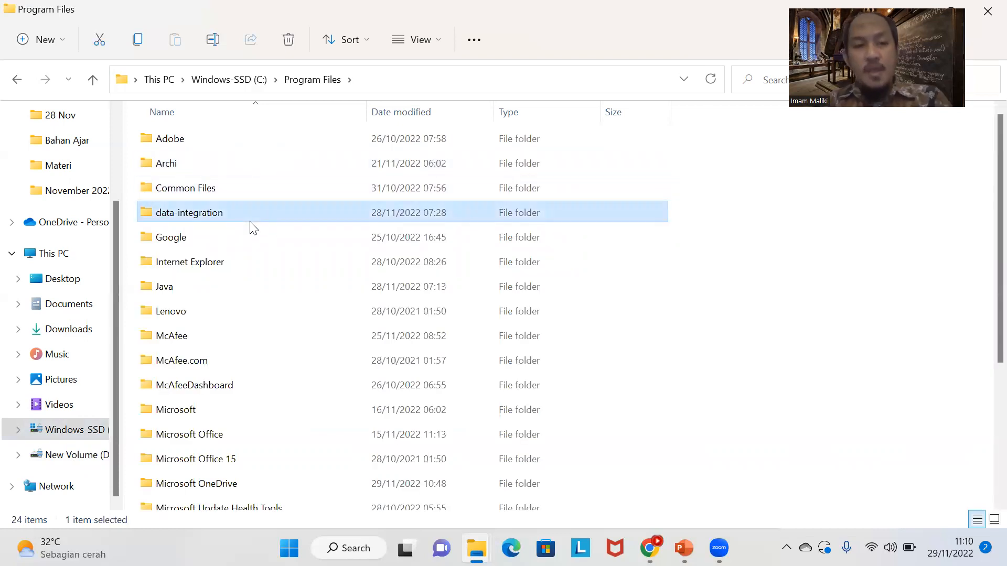
double_click(254, 227)
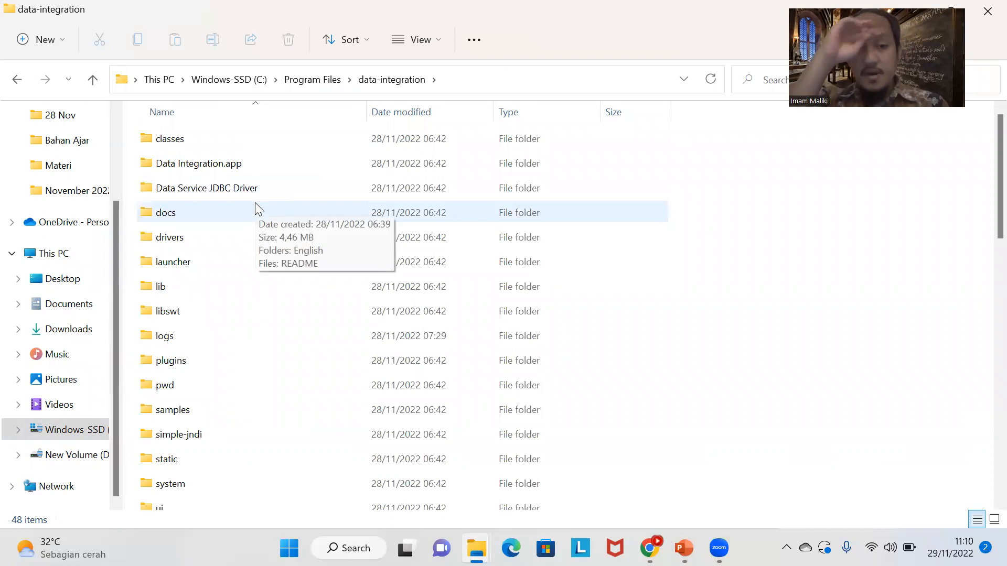
Step: Launch Pentaho Data Integration by running the Spoon Windows batch file in the data-integration folder
scroll(255, 208, down, 2)
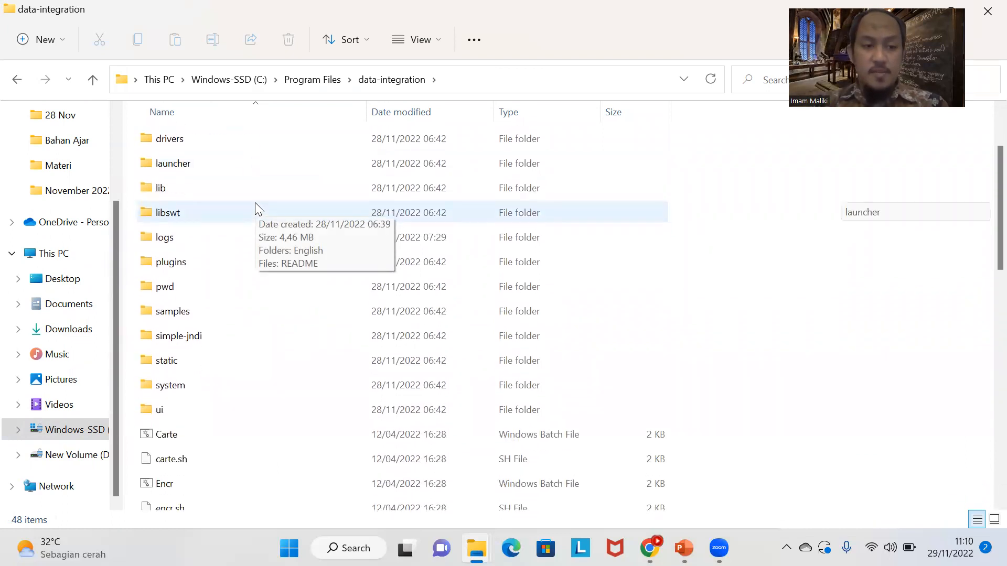
scroll(256, 205, down, 10)
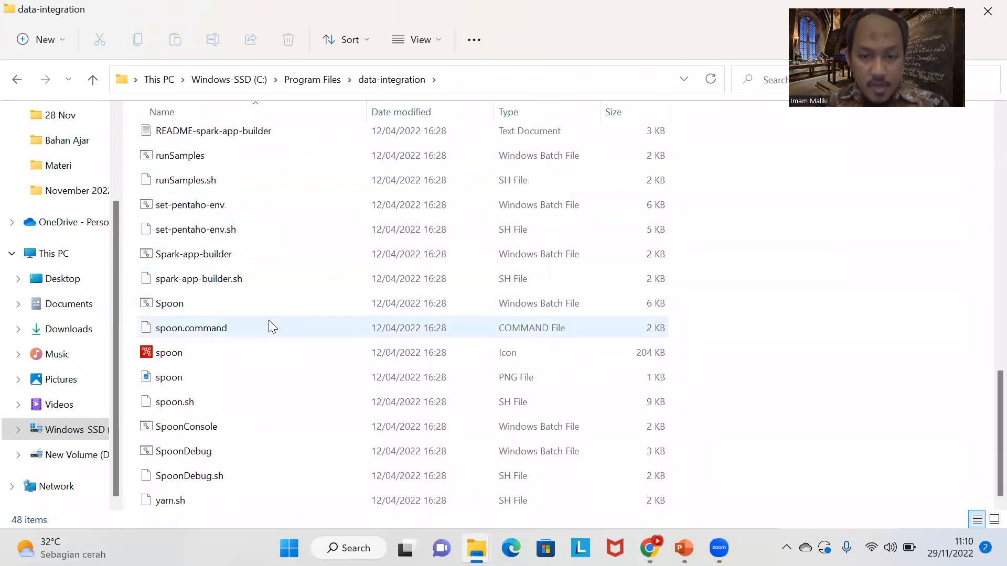
click(272, 303)
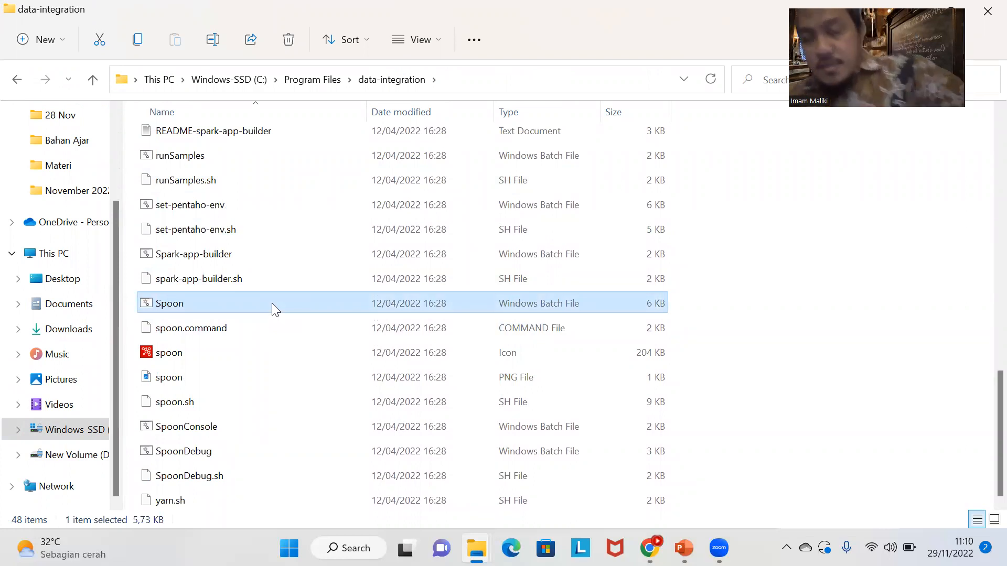
double_click(272, 304)
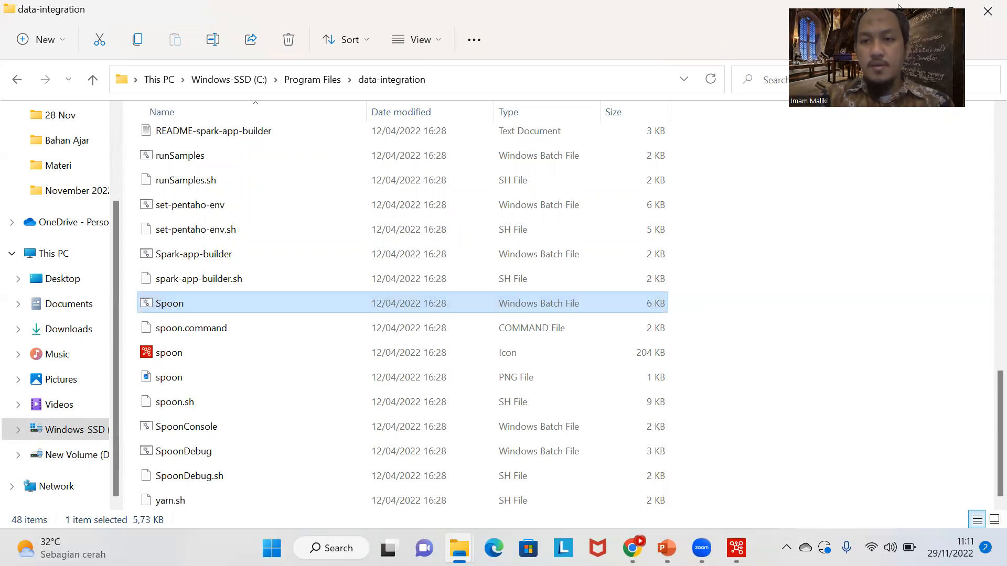
Step: Minimize the File Explorer windows and display the JAVA Runtime Environment slide in the PowerPoint presentation
click(915, 15)
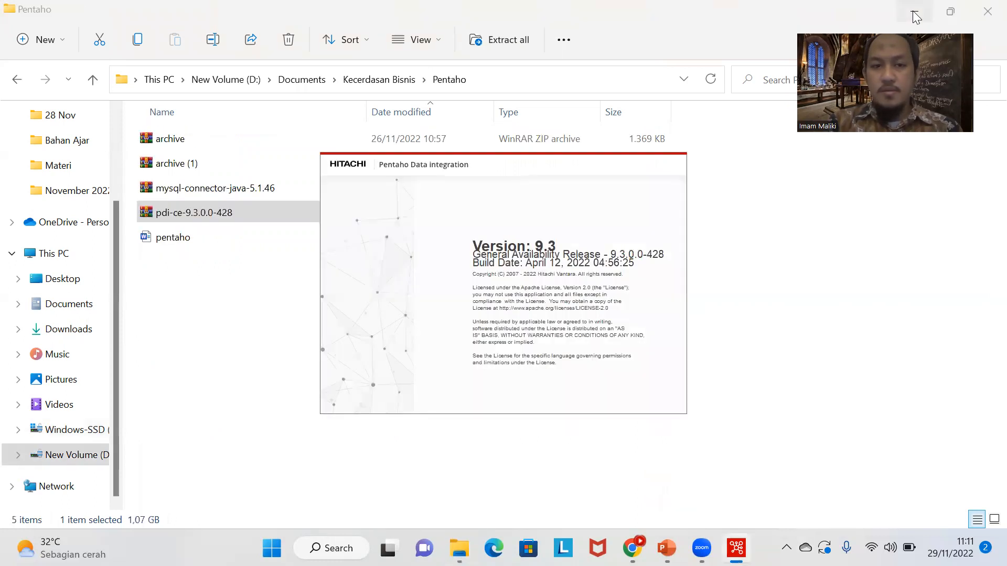
click(915, 15)
click(916, 15)
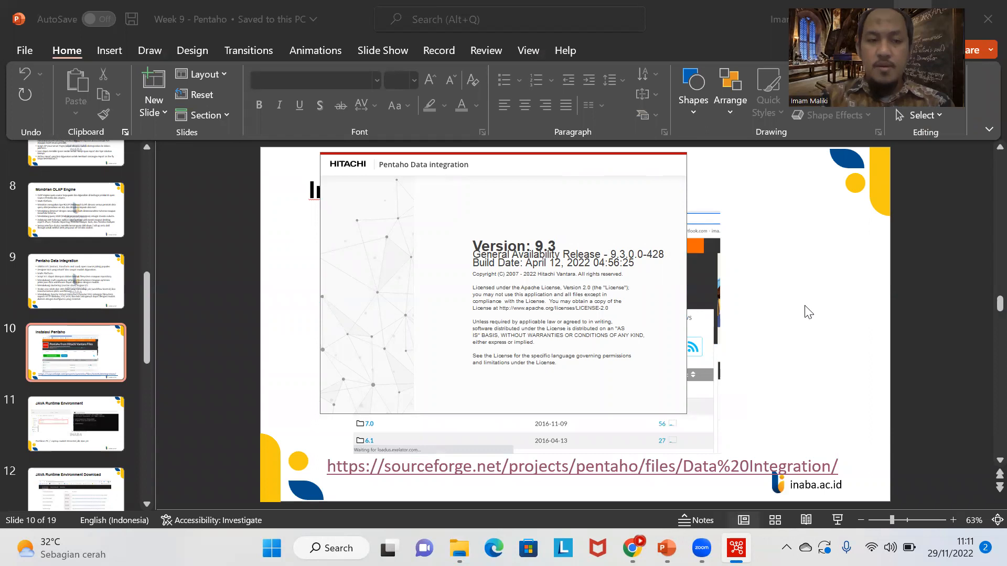
click(100, 365)
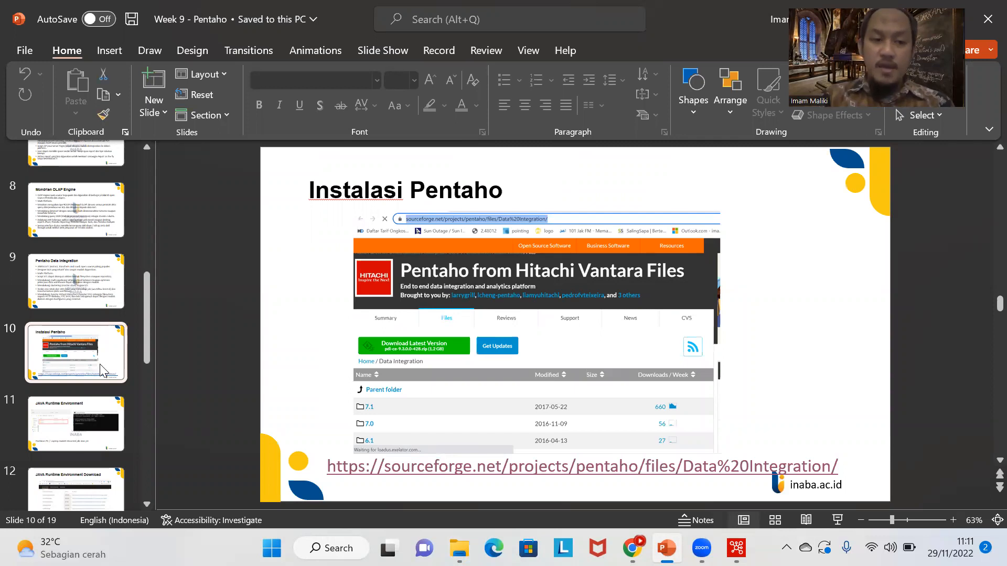
click(86, 437)
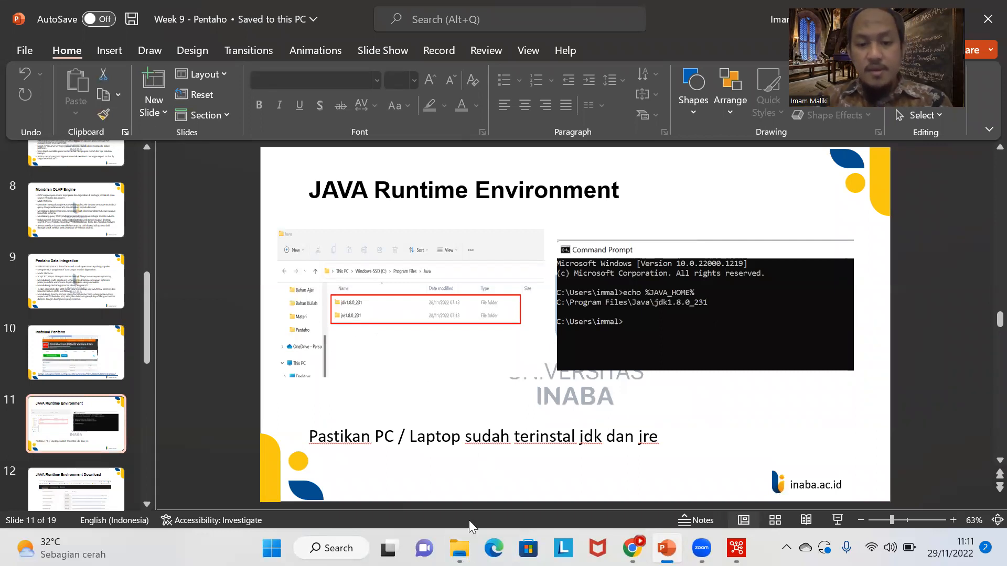
Step: Switch to the data-integration File Explorer window, view the Java folder under Program Files, and return to Program Files
mouse_move(460, 548)
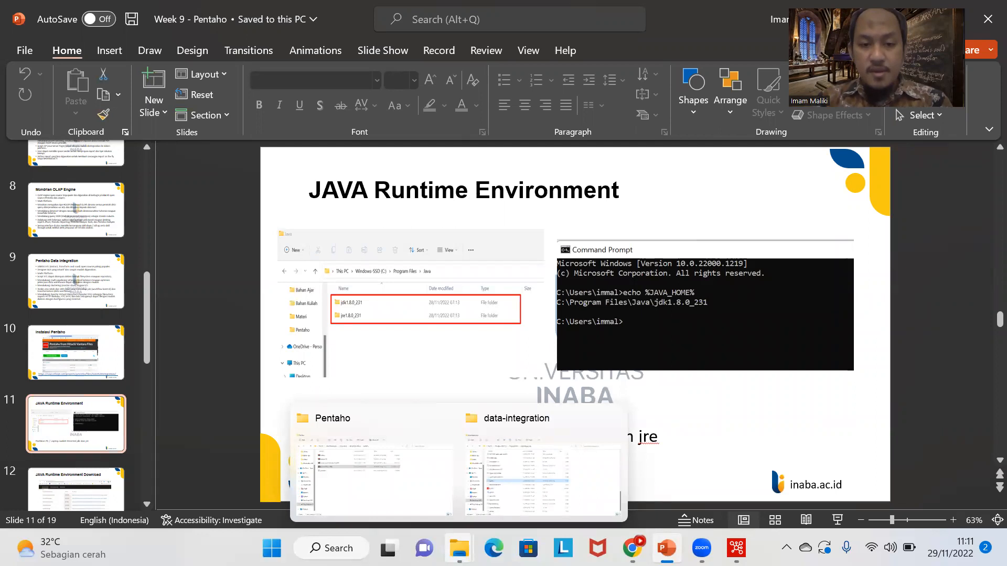
click(512, 487)
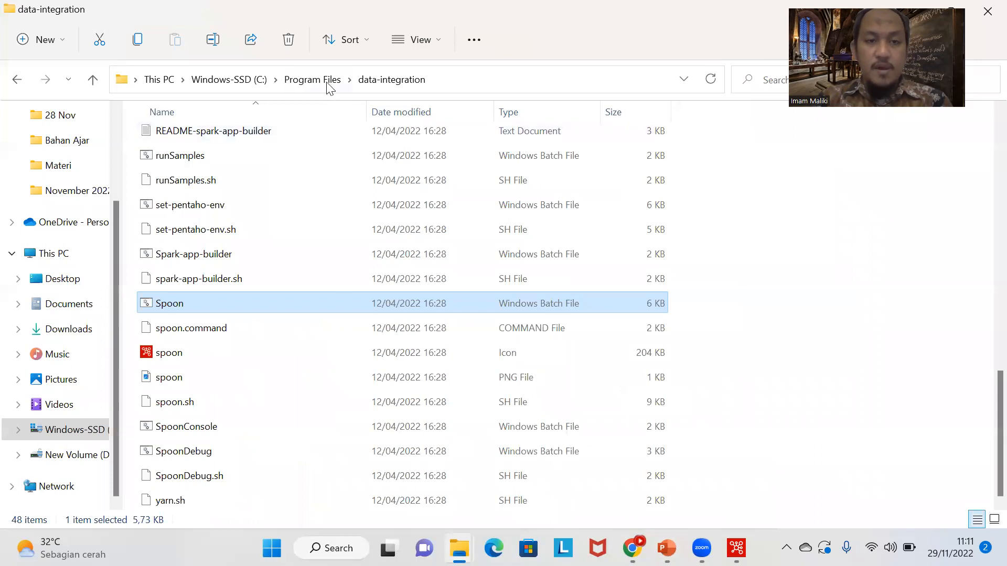
click(327, 81)
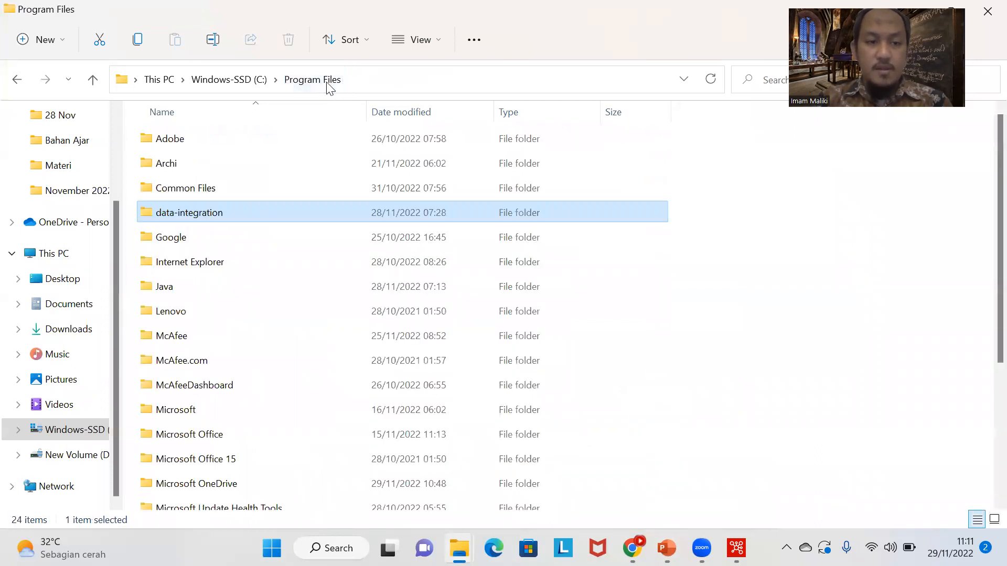
double_click(255, 284)
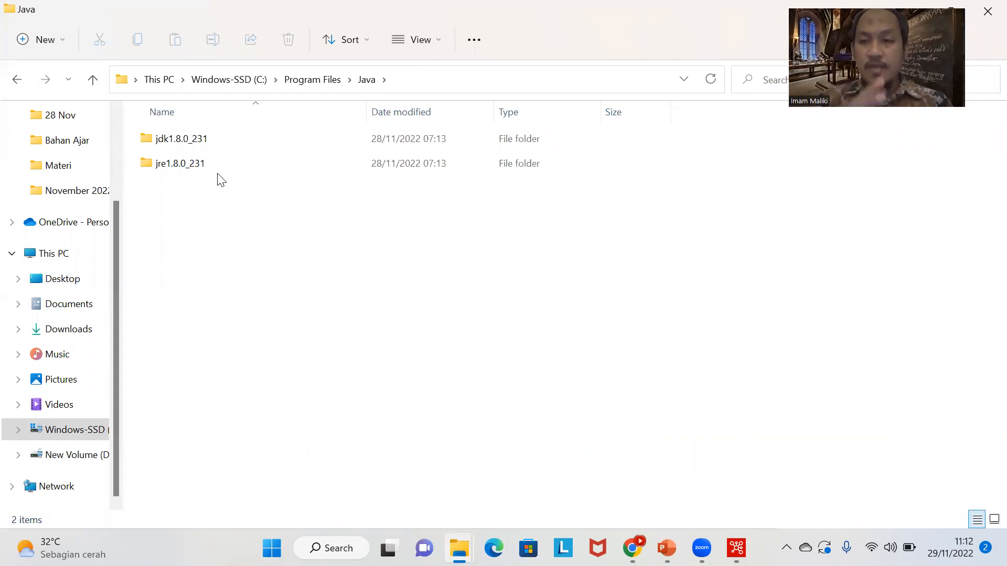
click(290, 81)
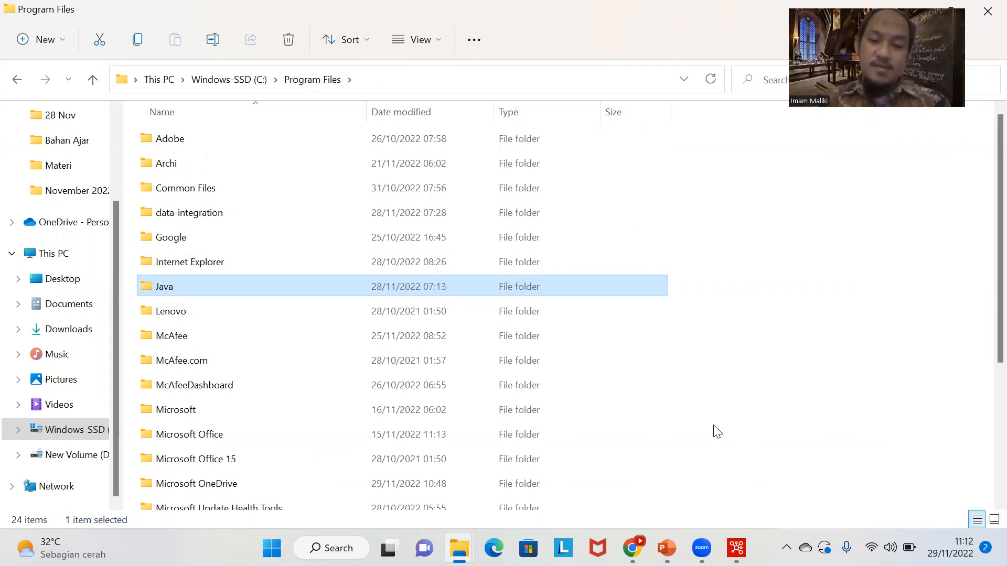
Step: Check the Pentaho Data Integration startup window, and switch back to the PowerPoint presentation
mouse_move(667, 548)
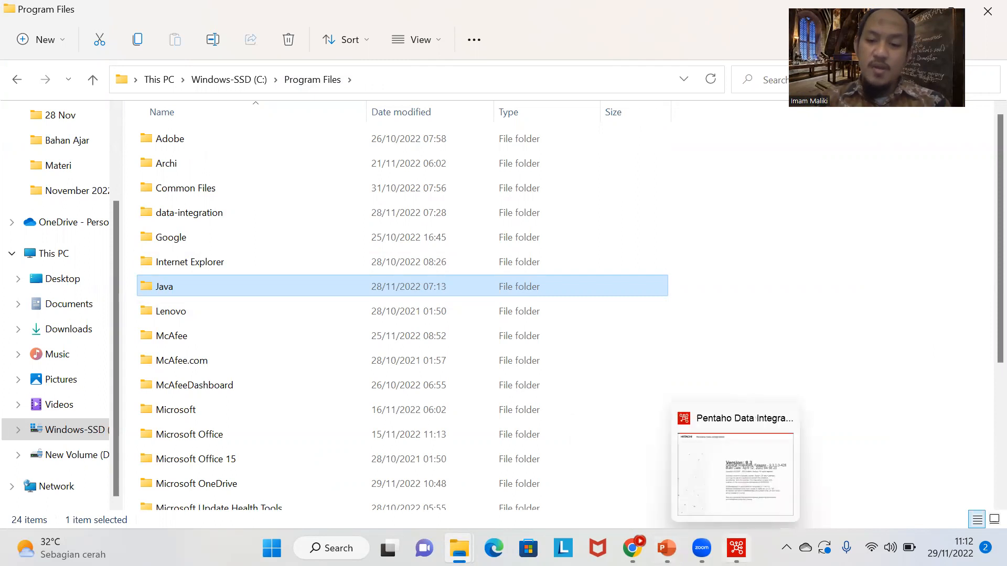
click(736, 548)
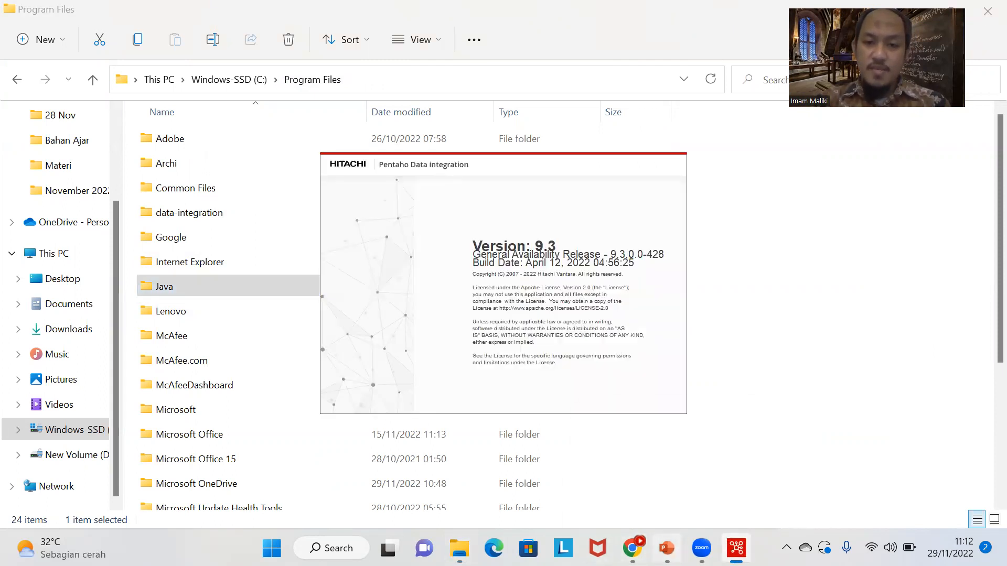
click(666, 548)
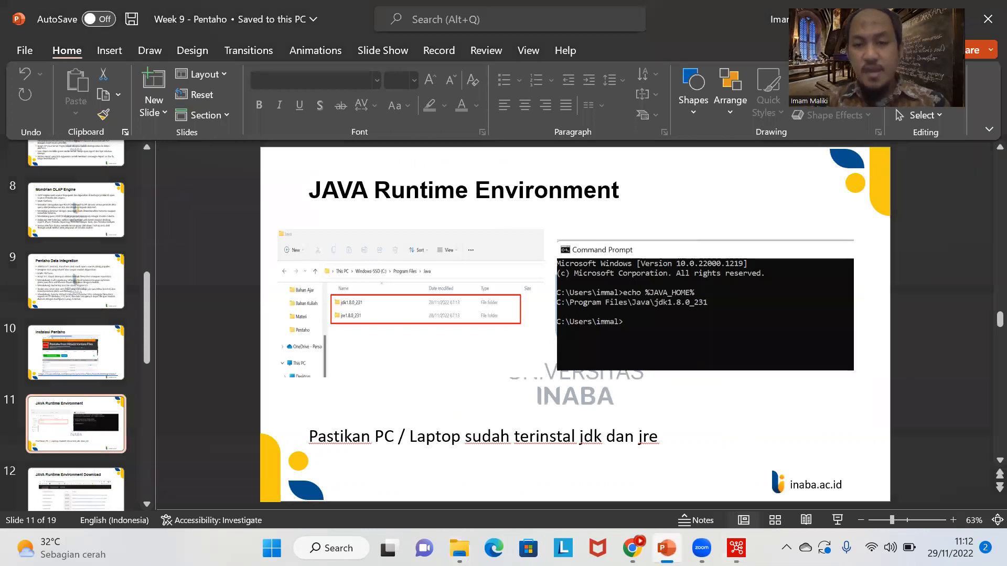
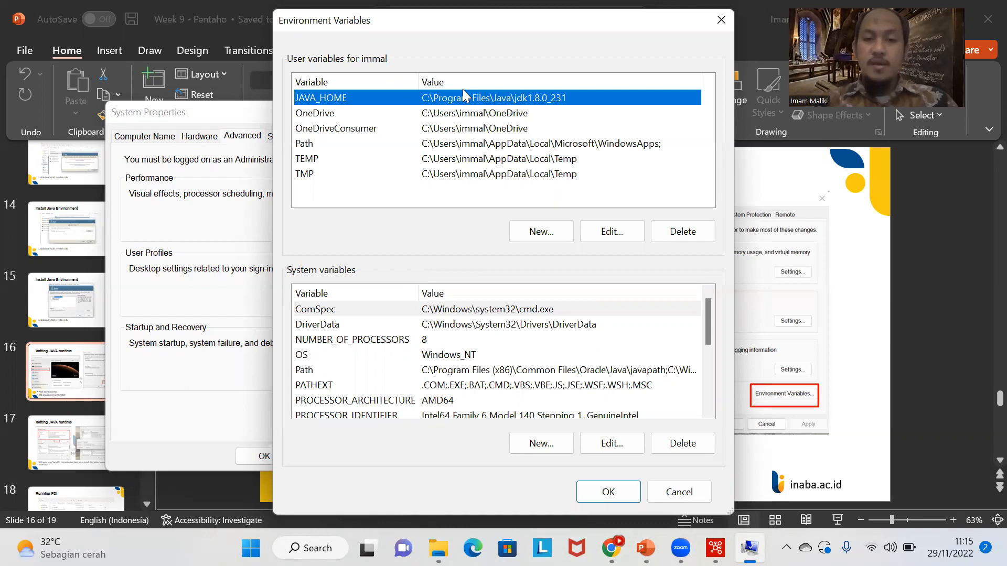
Step: Start a new user variable and browse for its value file in the Pentaho folder under D:\Documents\Kecerdasan Bisnis
click(542, 238)
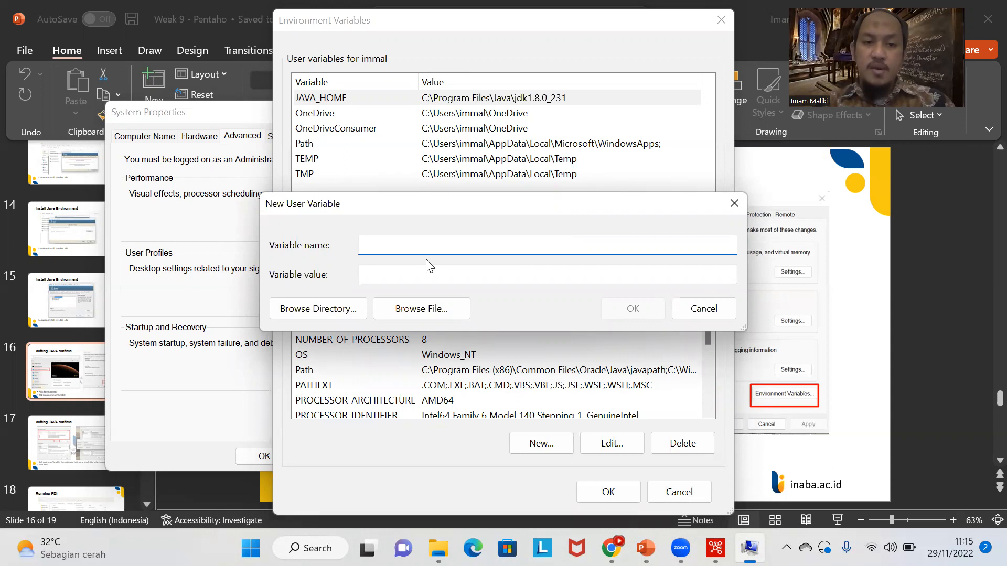
click(426, 279)
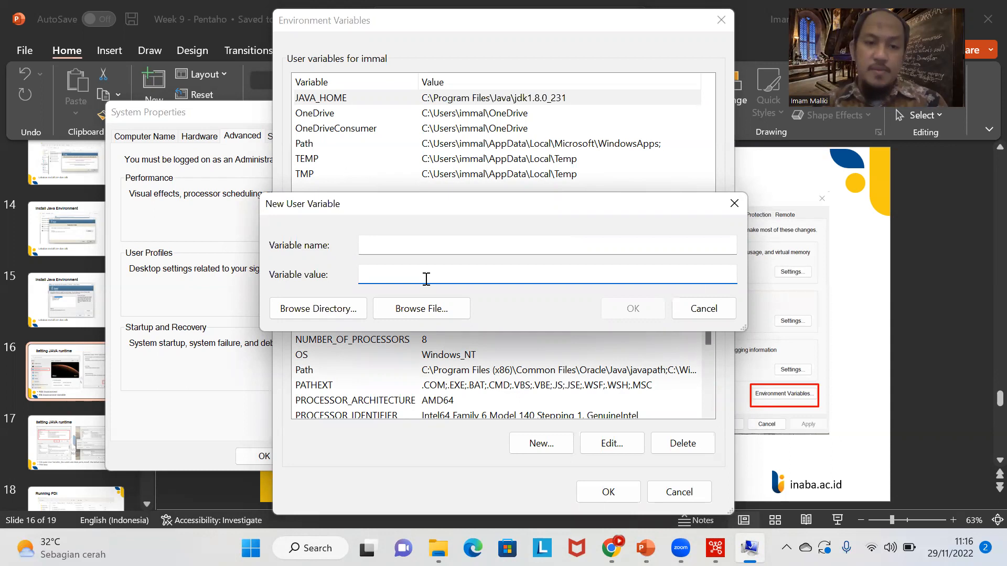
click(418, 312)
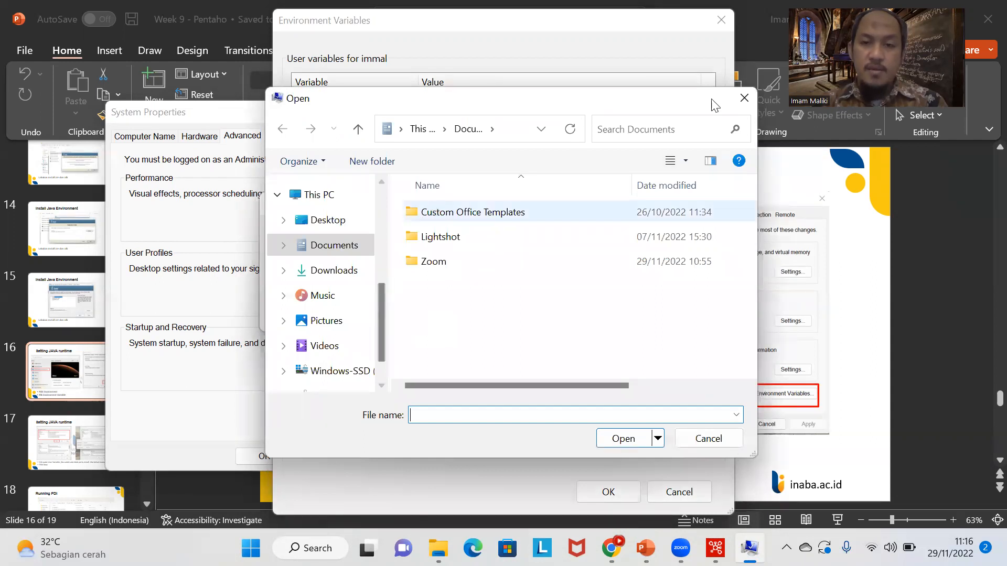
scroll(349, 344, down, 1)
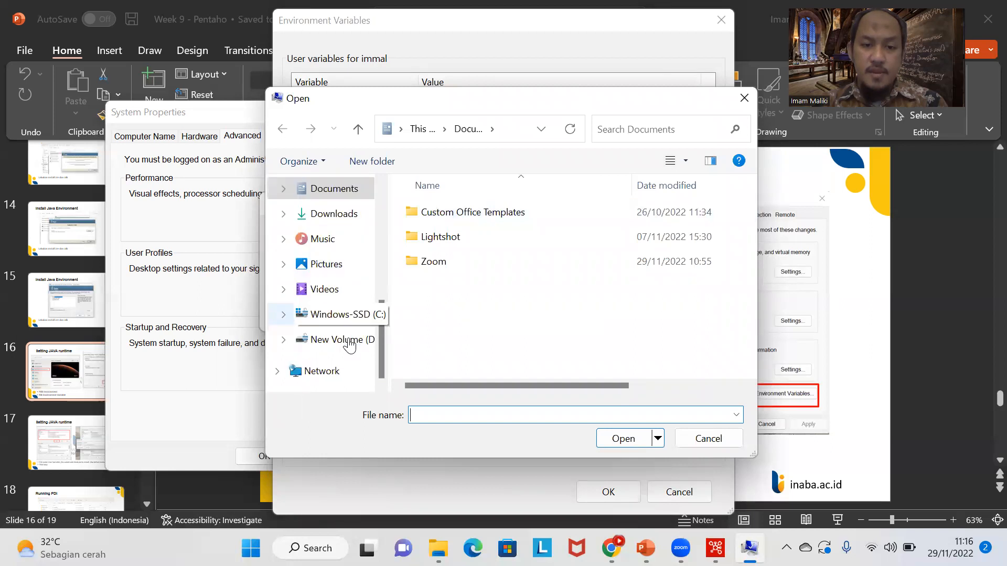
click(350, 341)
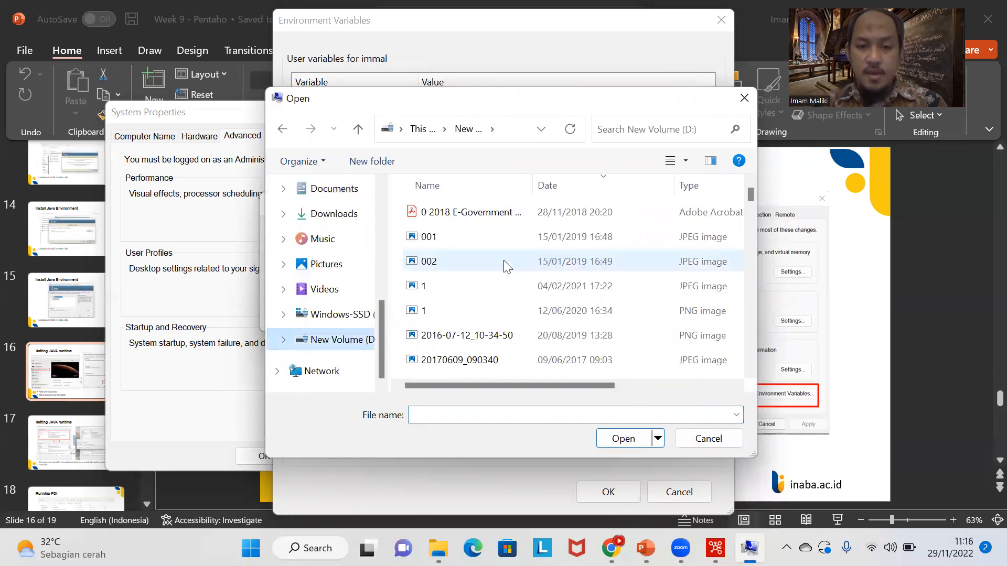
scroll(503, 260, down, 5)
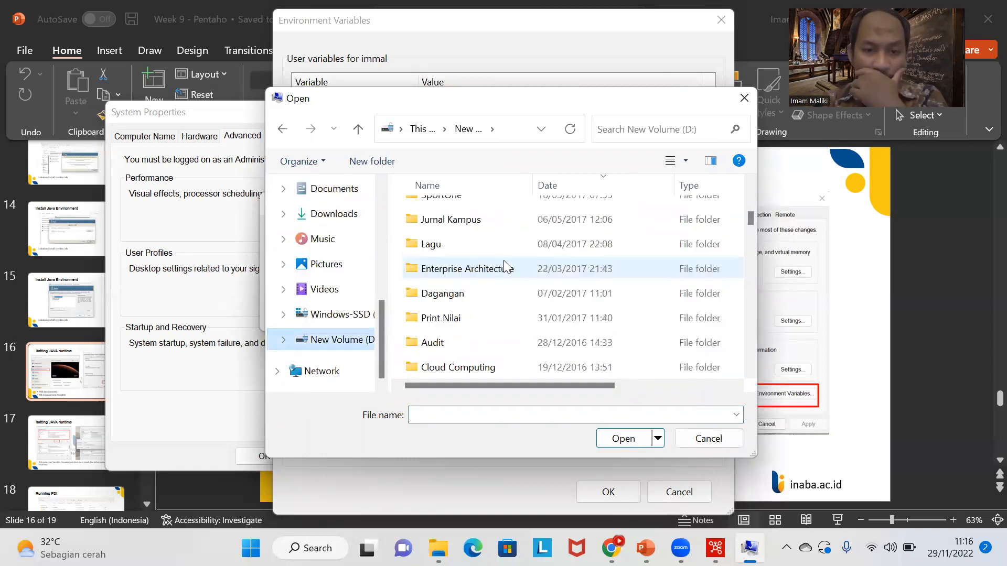
scroll(504, 265, down, 3)
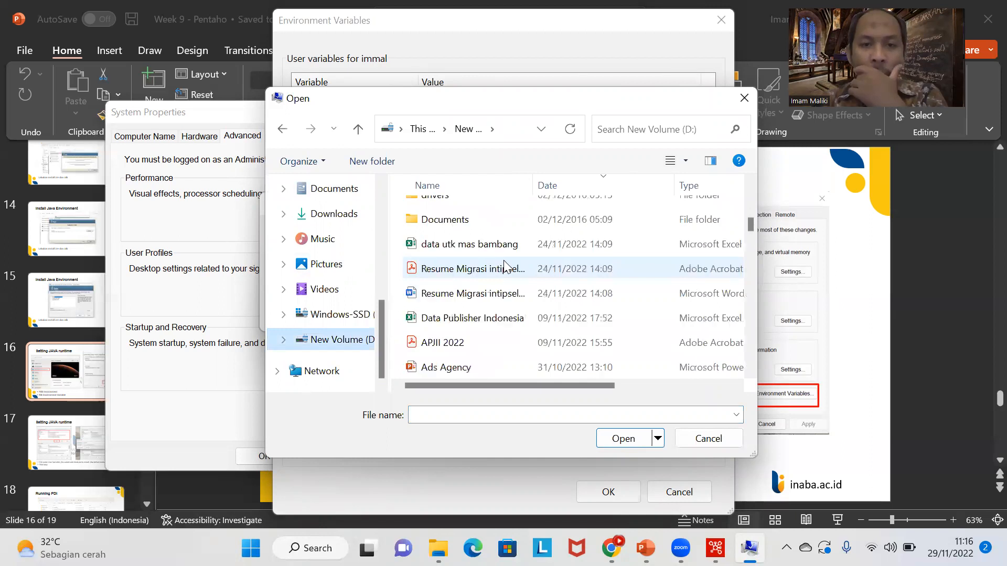
double_click(495, 224)
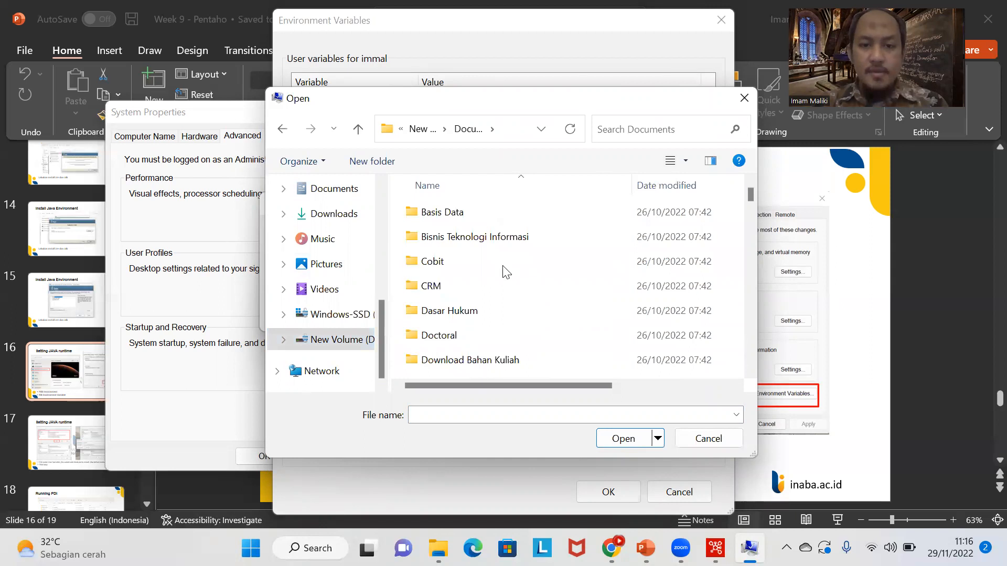
scroll(503, 272, down, 2)
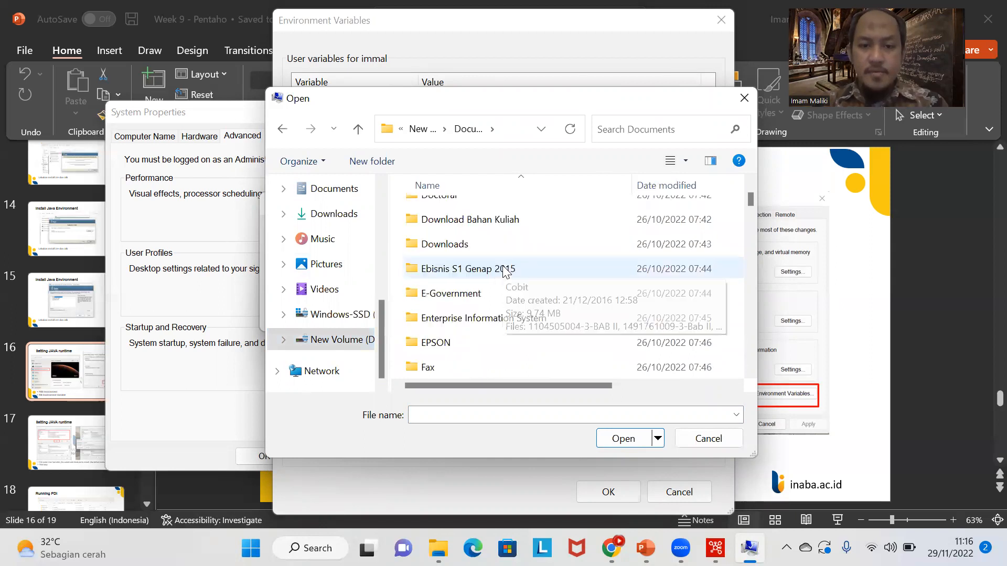
scroll(502, 271, down, 3)
double_click(480, 317)
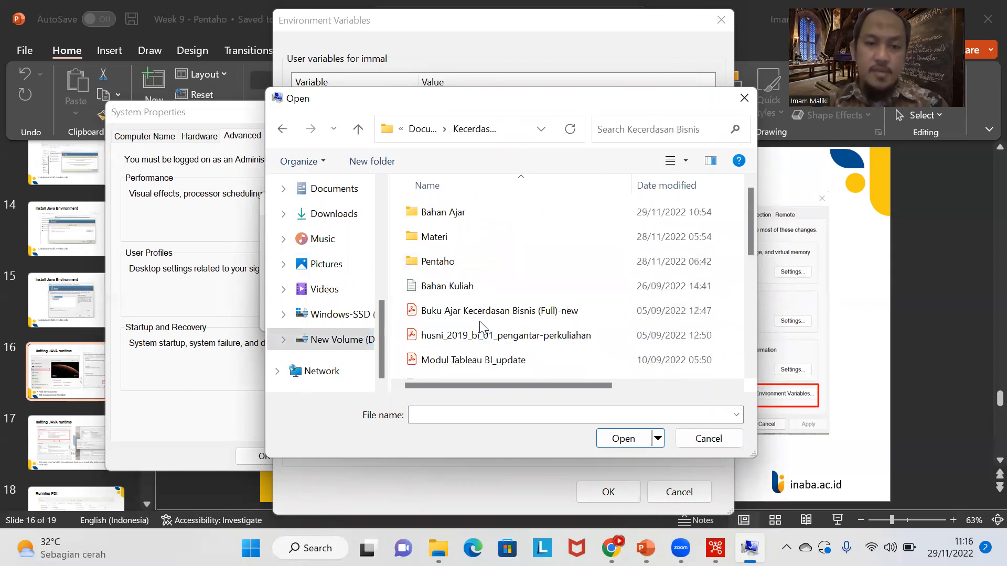
double_click(445, 262)
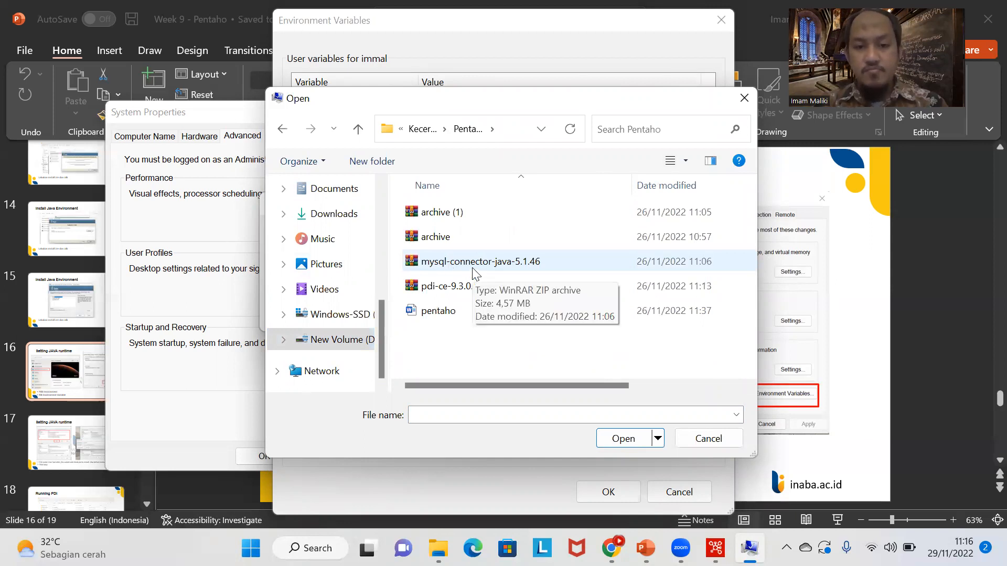
Step: Use mysql-connector-java-5.1.46.zip as the variable value, copy its path, and discard the new user variable
double_click(472, 261)
key(ctrl+c)
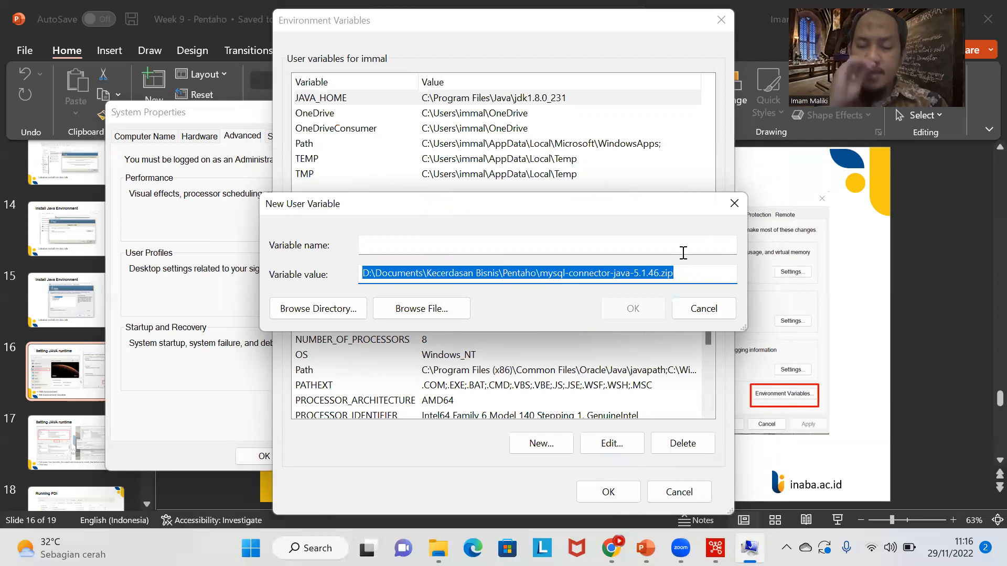
click(734, 202)
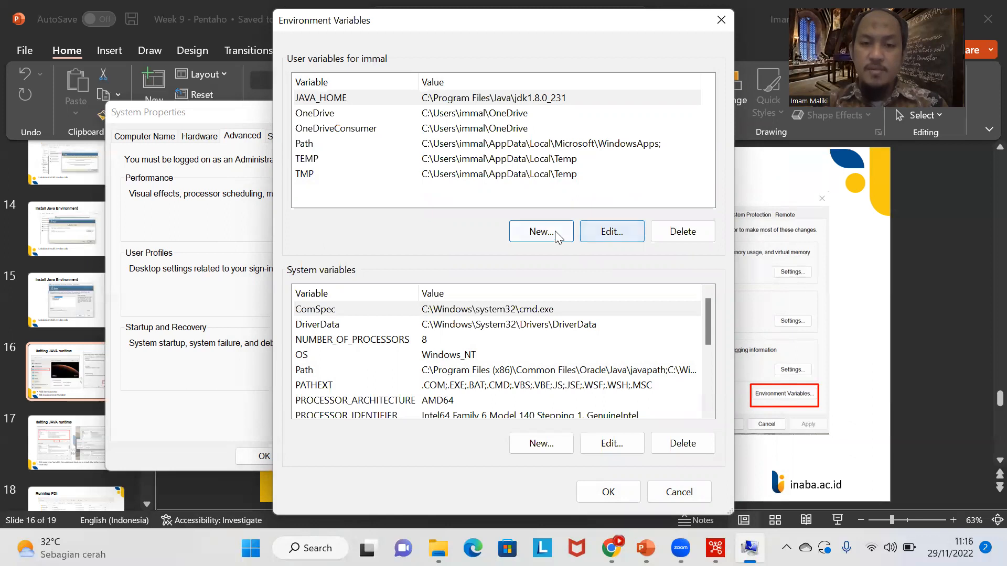
Step: Try a new user variable named JAVA_HOME with mysql-connector-java-5.1.46.zip from the Pentaho folder as its value, and cancel it
click(541, 232)
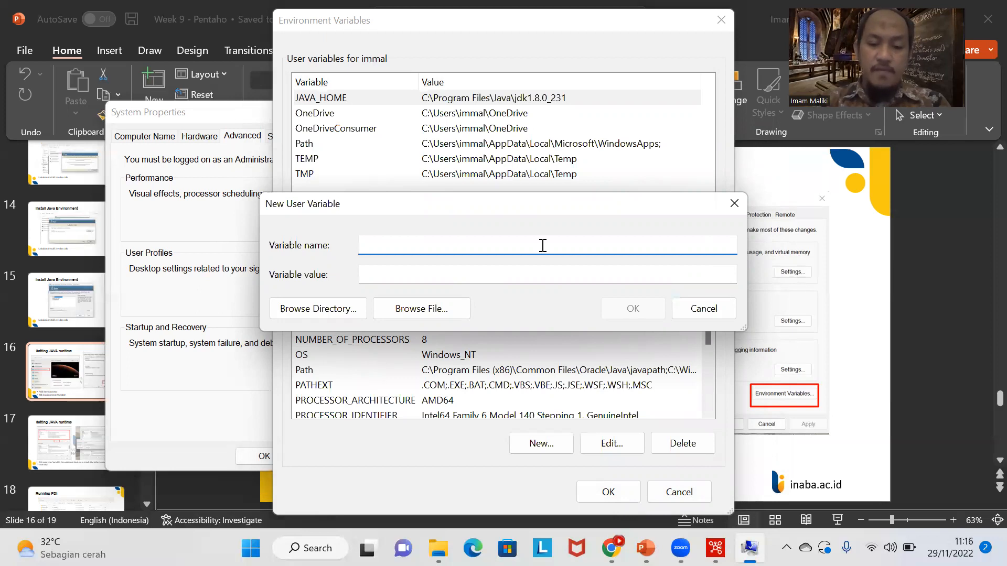
text(JAVA)
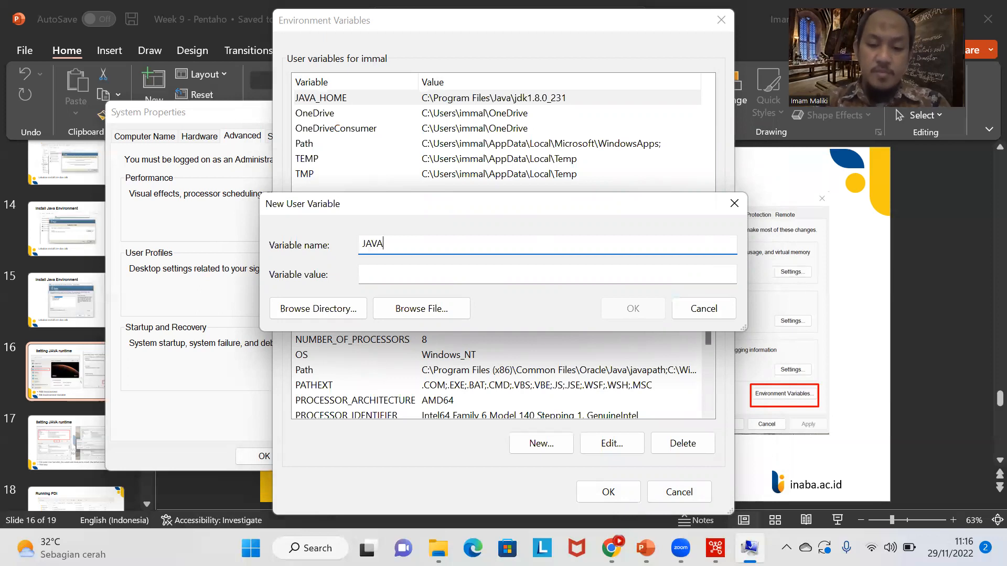
text(_HOME)
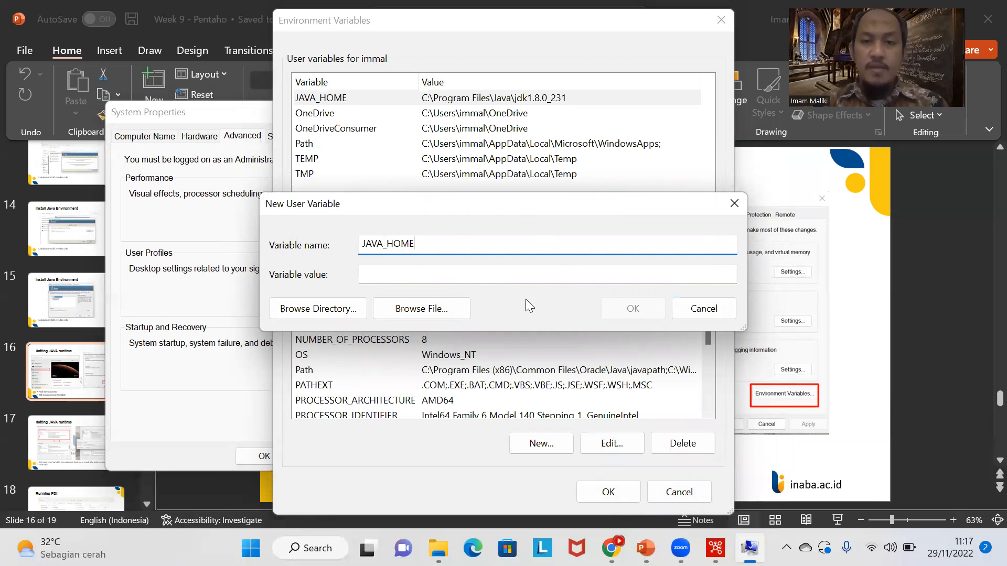
click(522, 279)
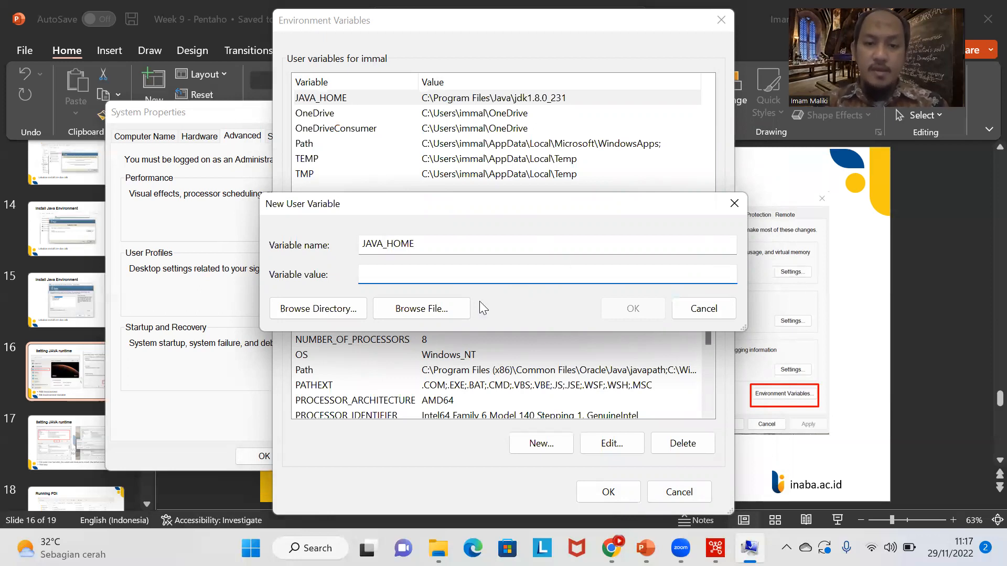
click(465, 303)
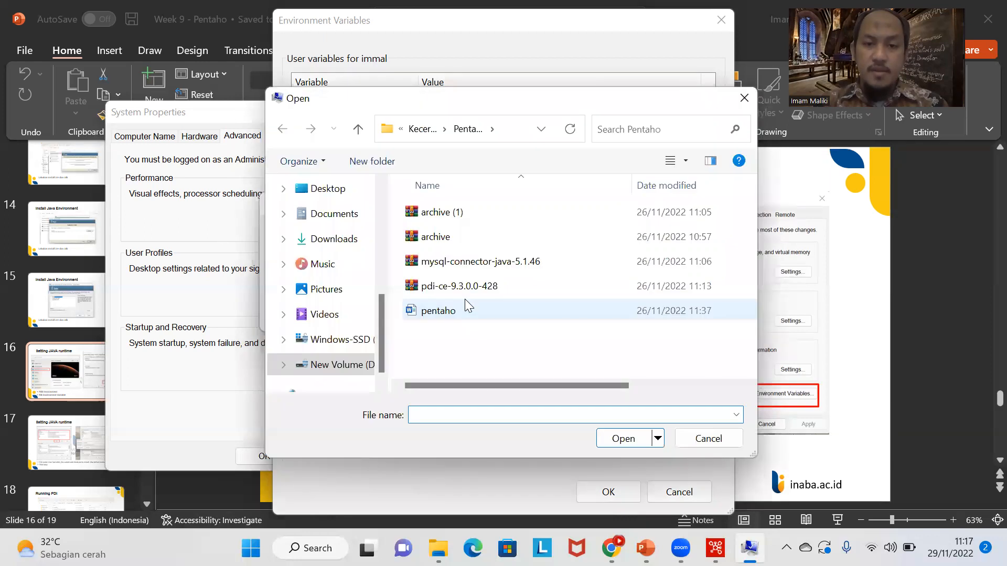
click(468, 265)
double_click(468, 266)
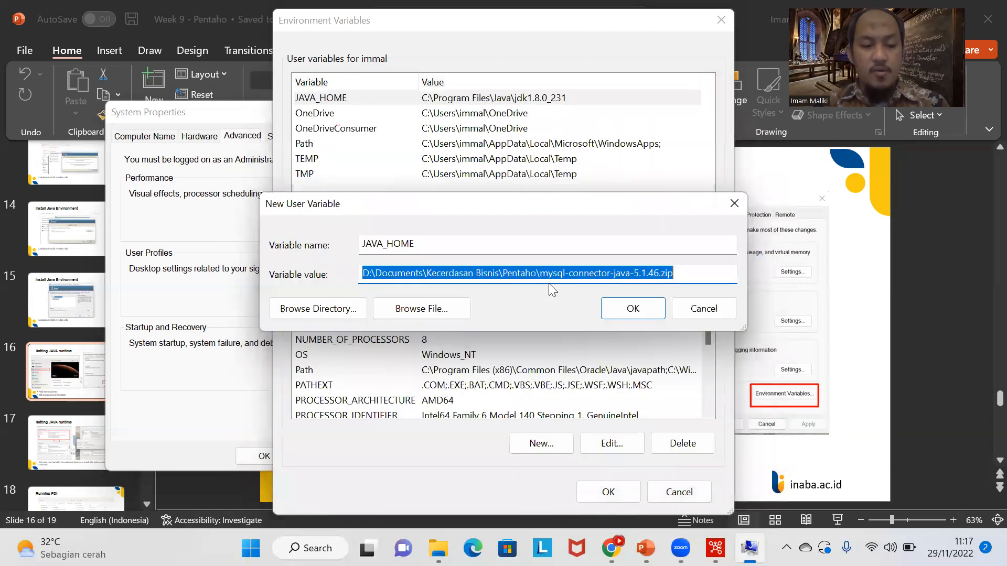
click(698, 307)
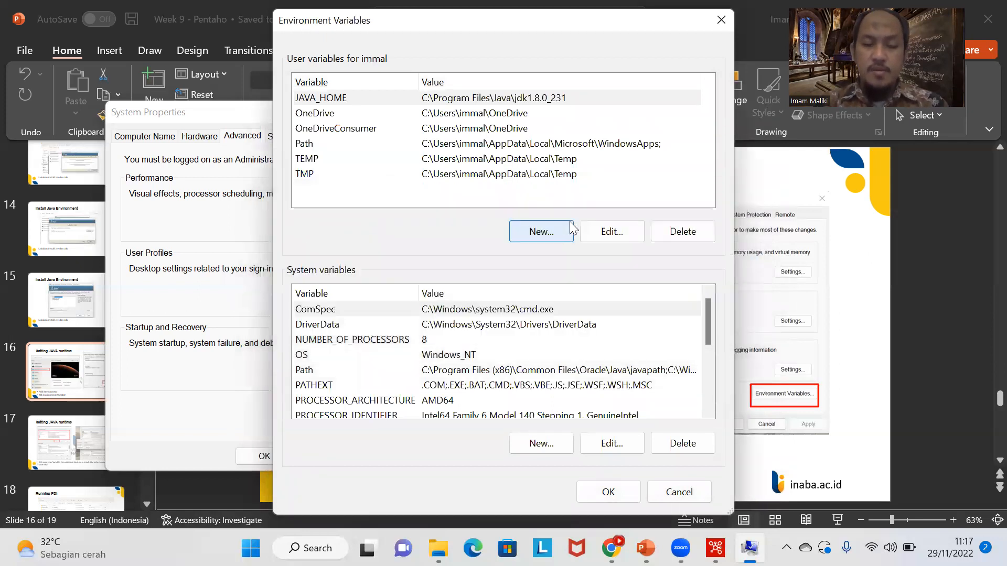
Step: Fill in a new user variable JAVA_HOME with the copied mysql-connector-java-5.1.46.zip path as its value, and close it without saving
click(561, 225)
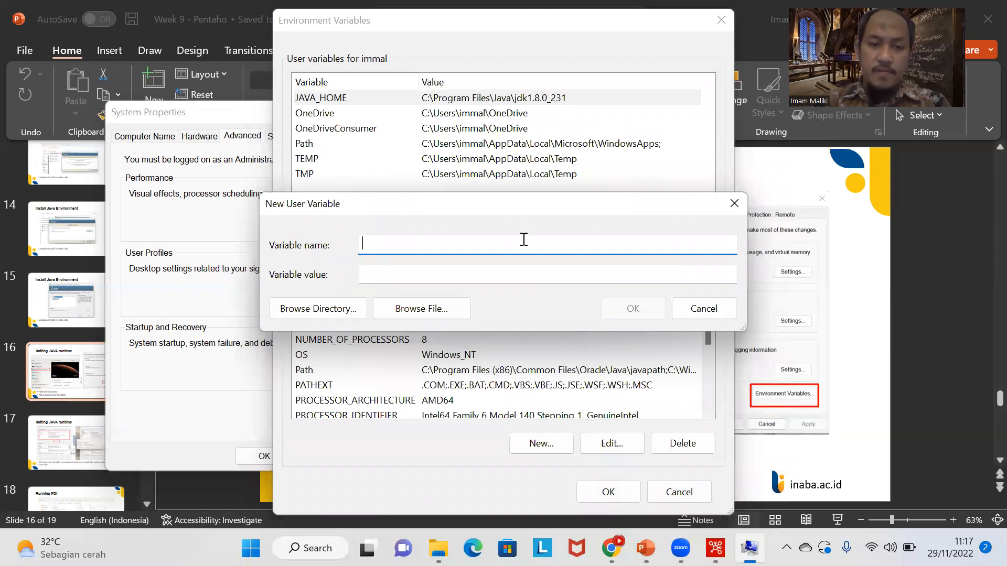
text(JAVA_HOME)
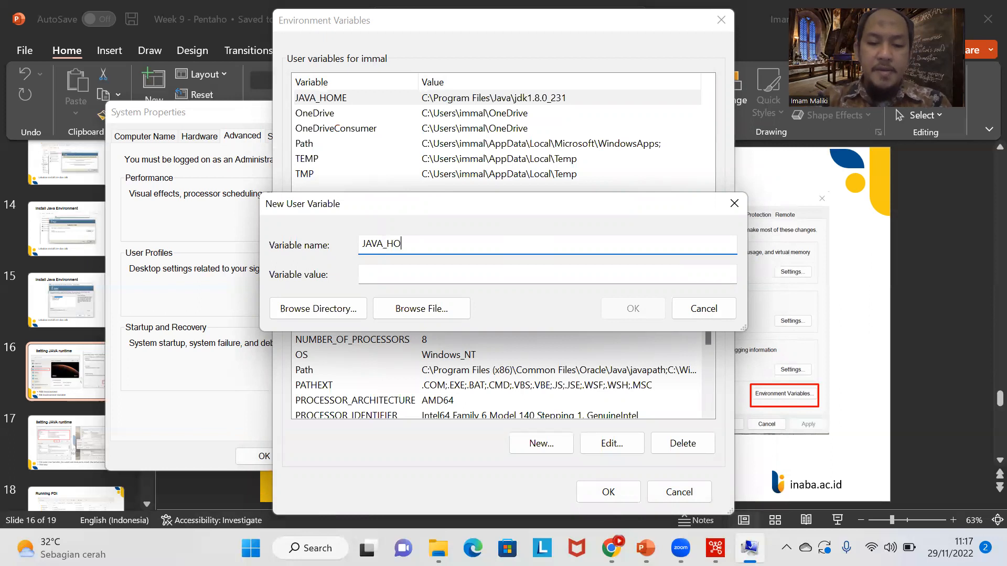
click(460, 276)
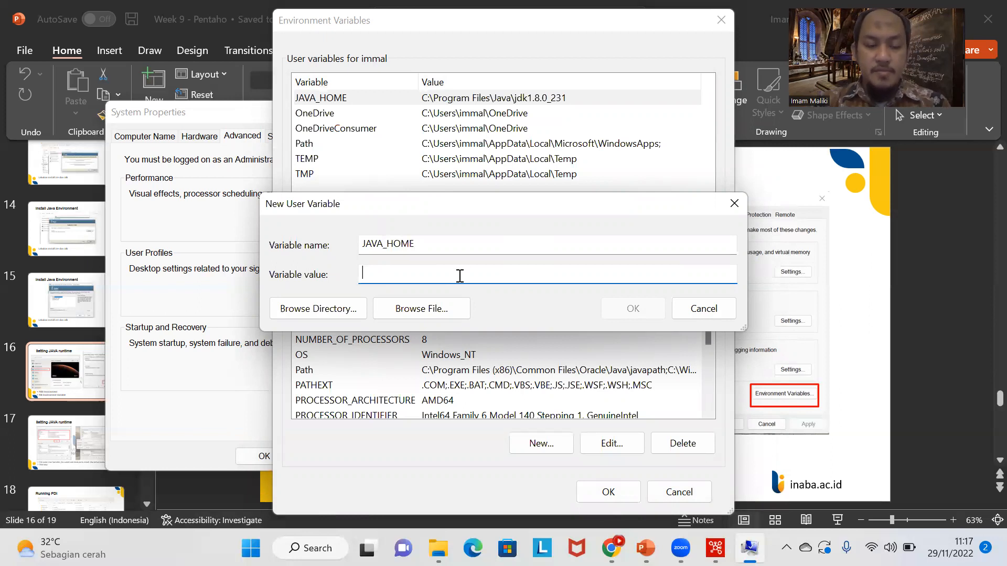
key(ctrl+v)
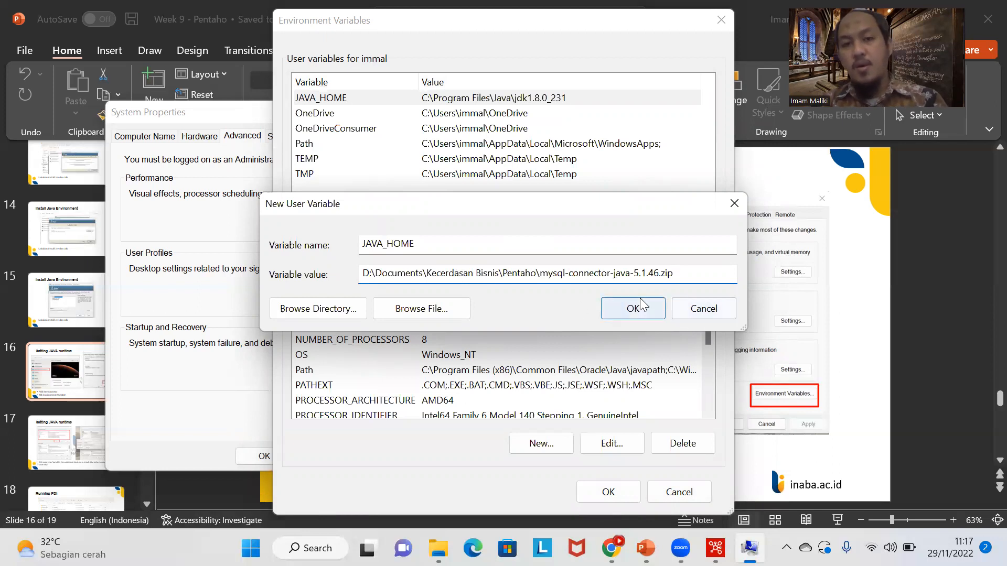
click(733, 204)
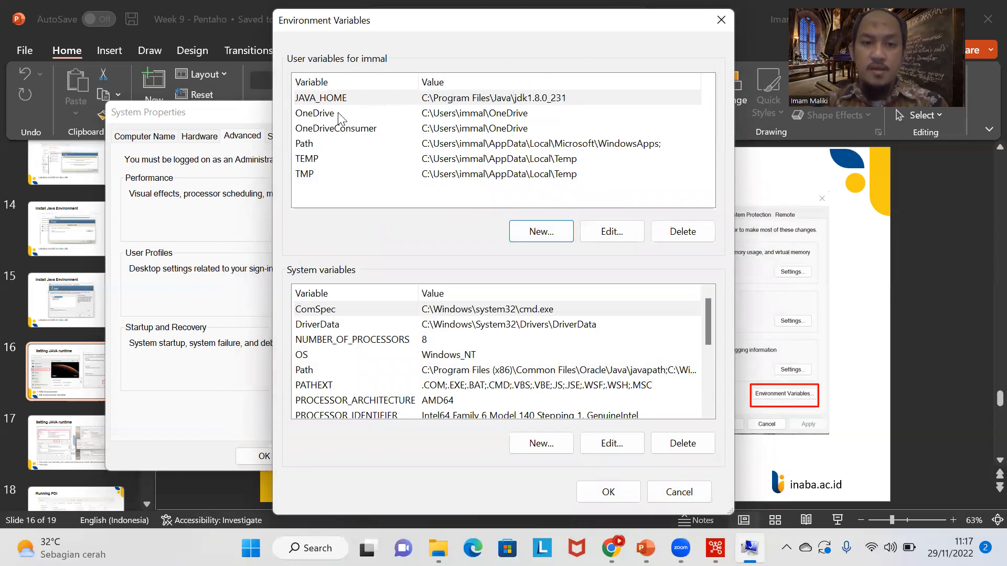
Step: Close the Environment Variables and System Properties dialogs to return to the Setting JAVA runtime slide
click(709, 24)
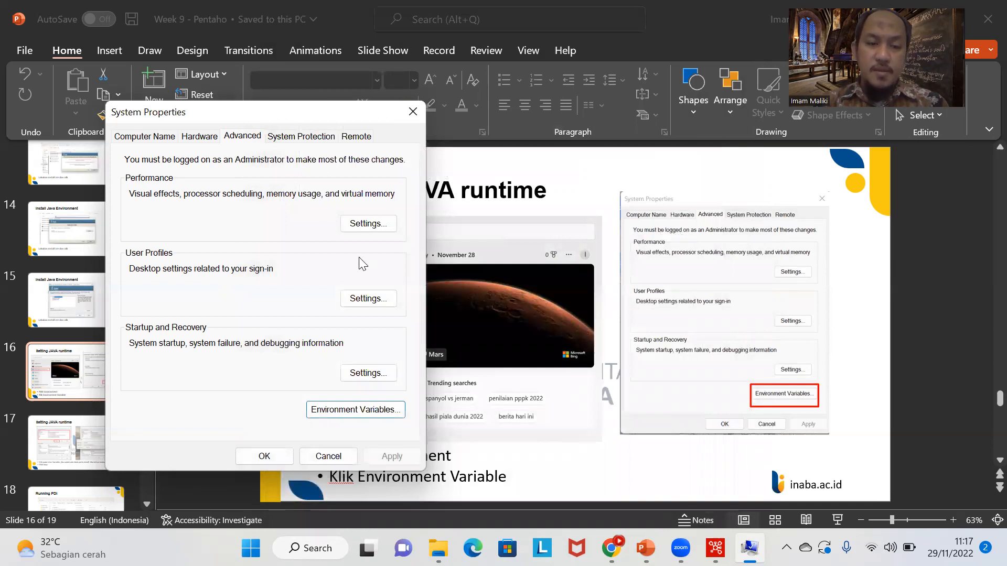
click(409, 109)
click(272, 548)
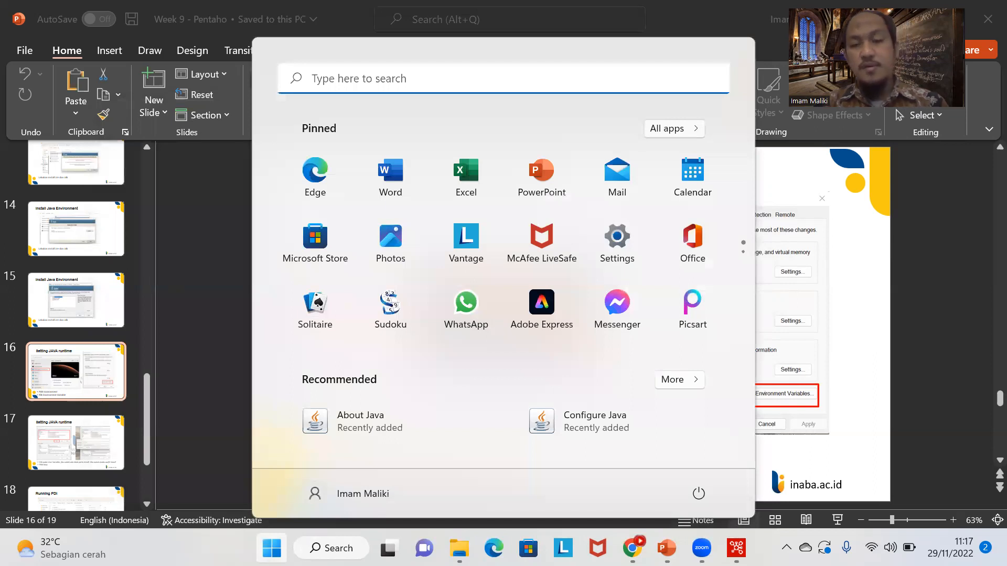
click(272, 548)
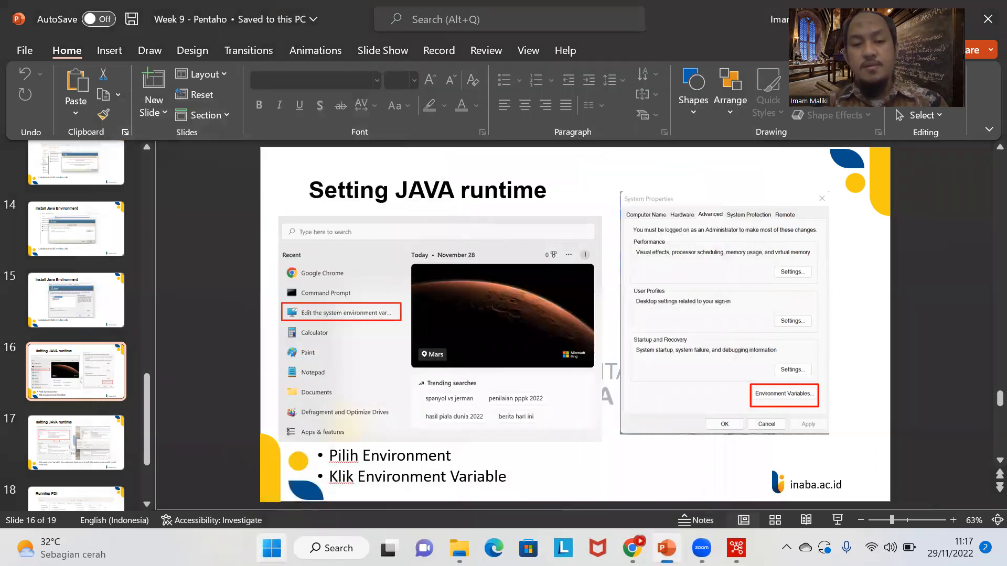
Step: Find the Windows setting for editing the system environment variables, open it, and display the Environment Variables dialog
click(271, 549)
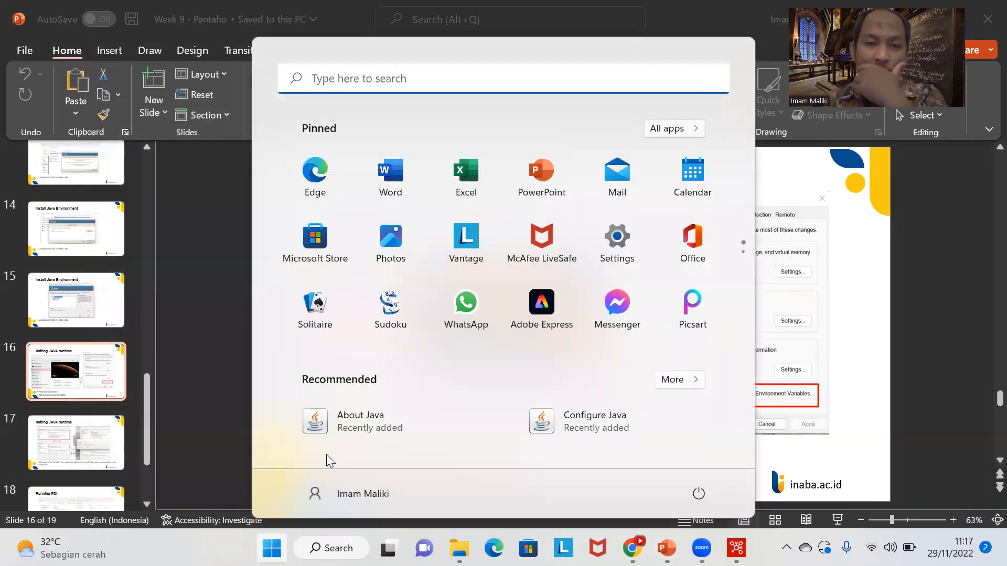
text(E)
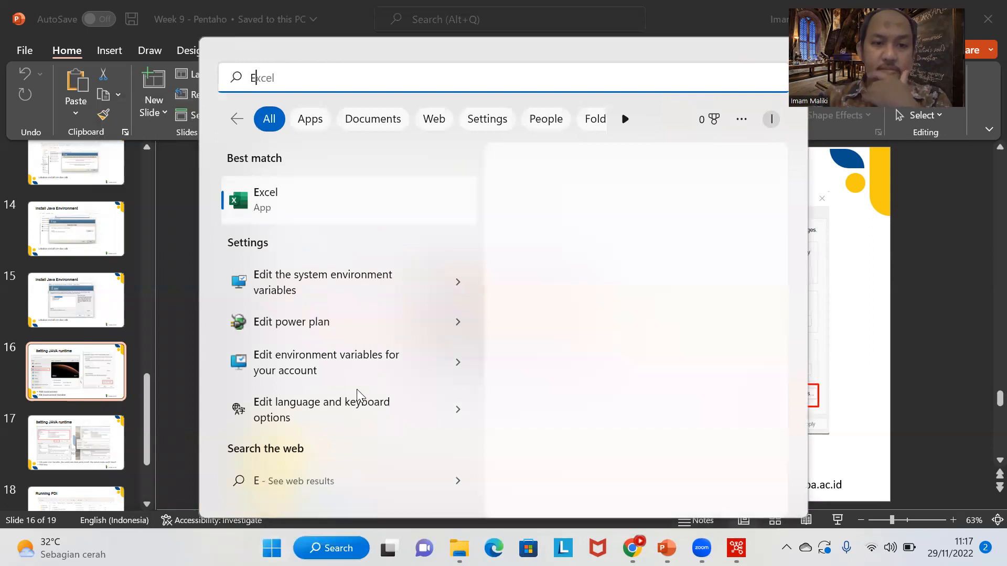
click(375, 294)
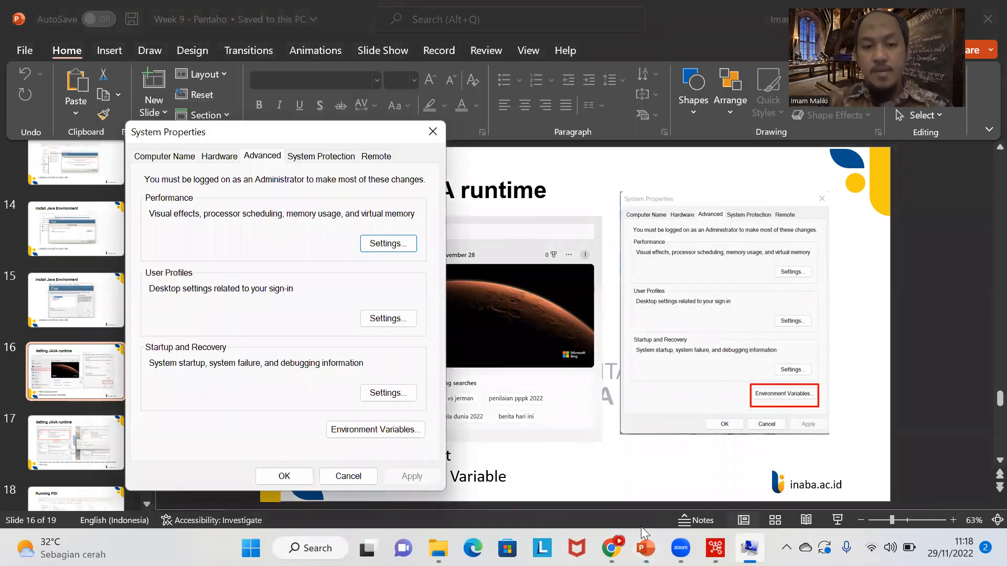
click(361, 431)
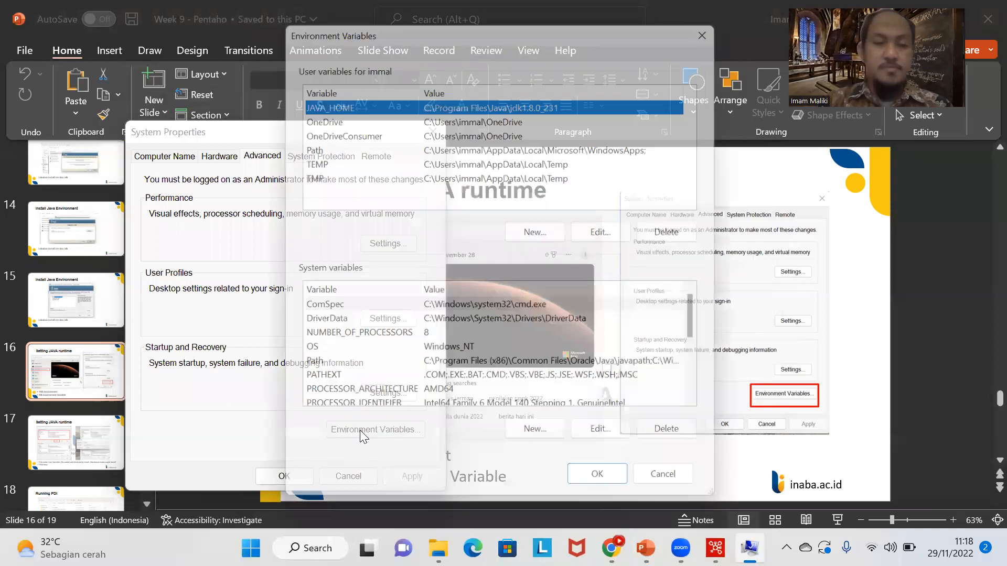
Step: Start a new user variable named JAVA_HOME, leaving its value empty
click(540, 231)
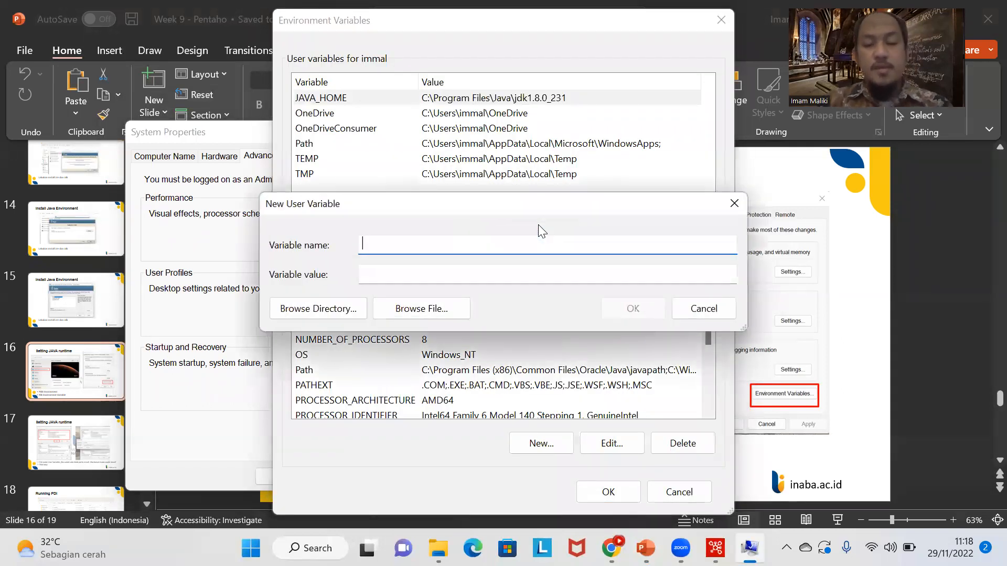
text(JAVA)
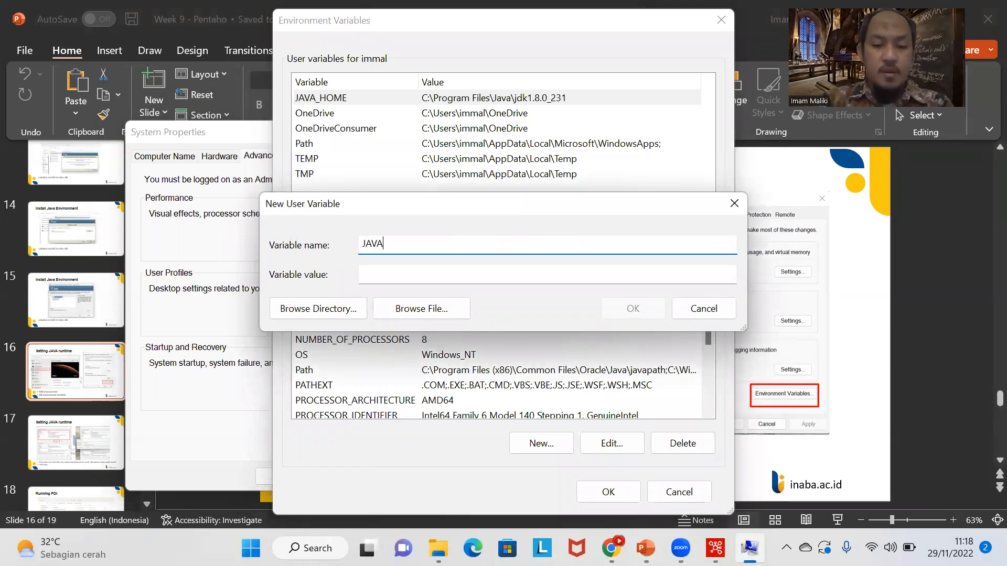
text(_HOME)
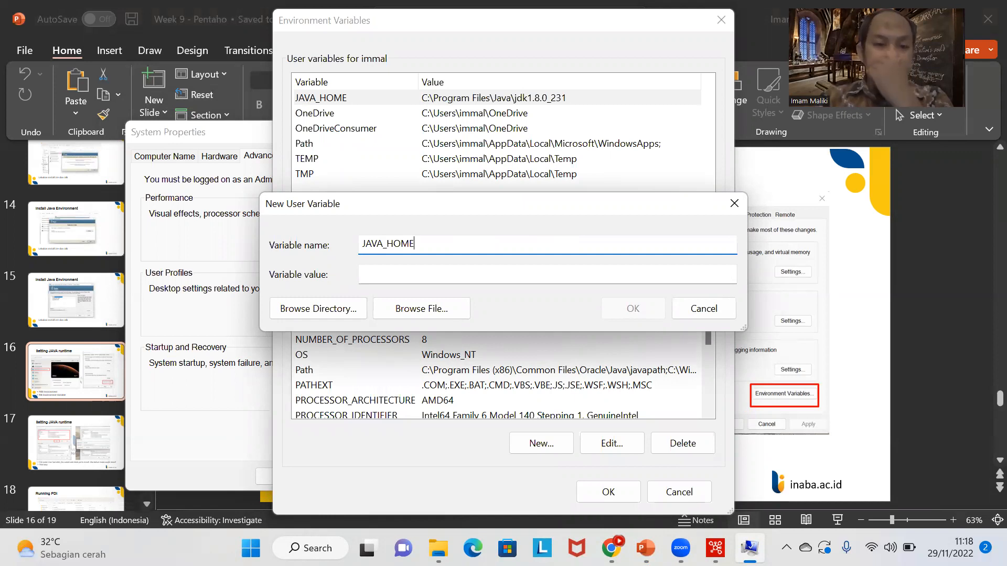
click(471, 273)
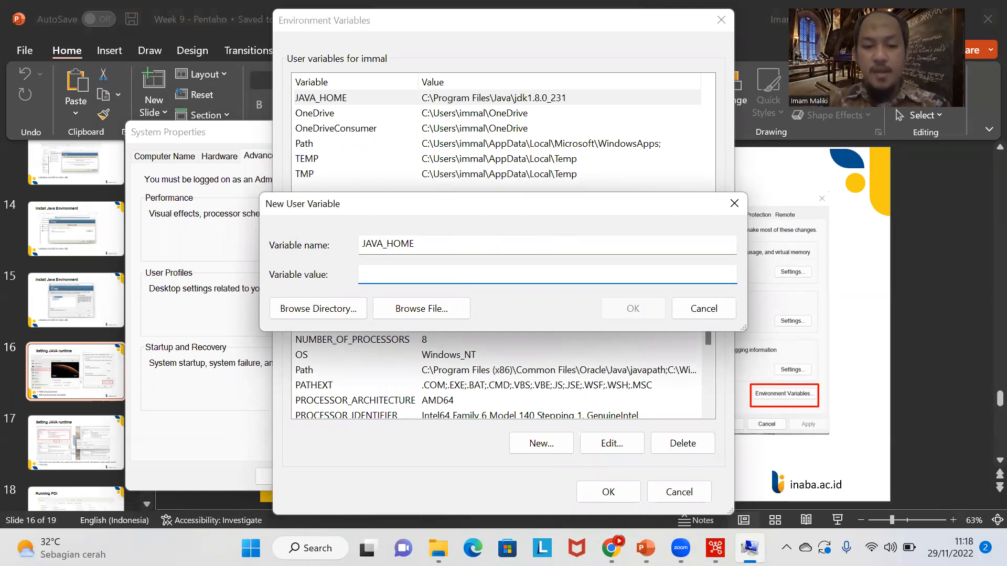
Step: Open the Java ZIP archive in the Downloads folder, examine the installers inside its Java folder, and close the archive
click(439, 548)
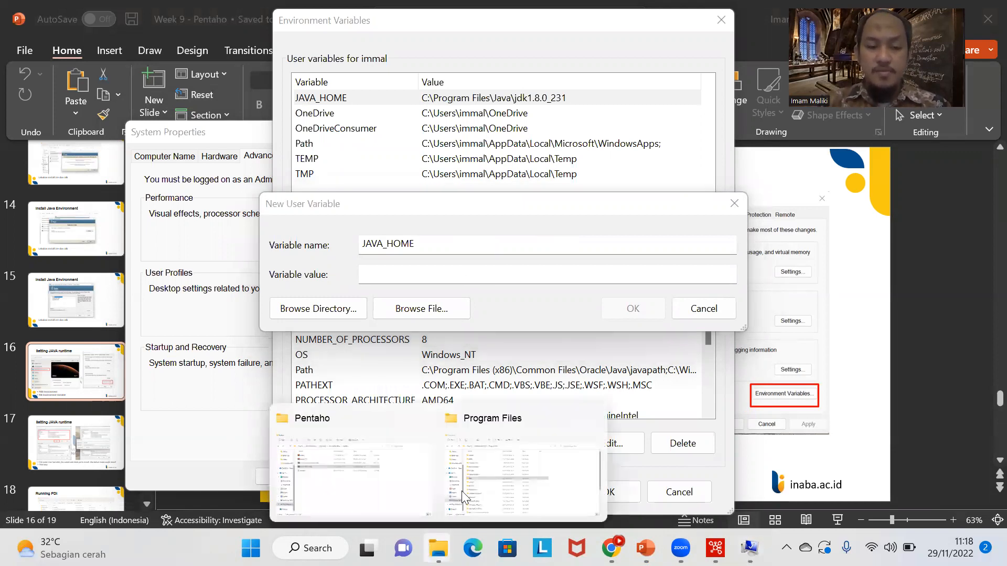
click(491, 478)
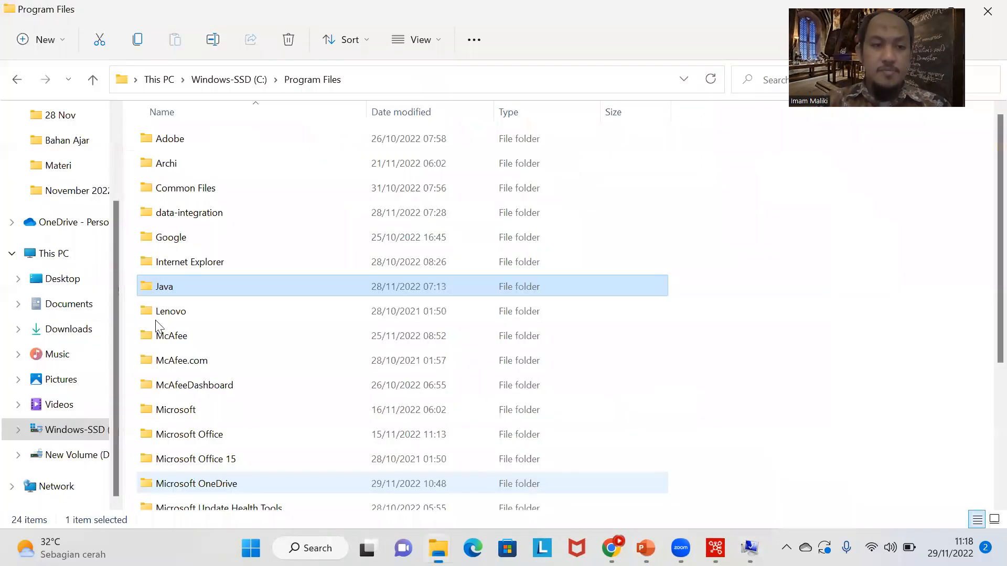
click(68, 330)
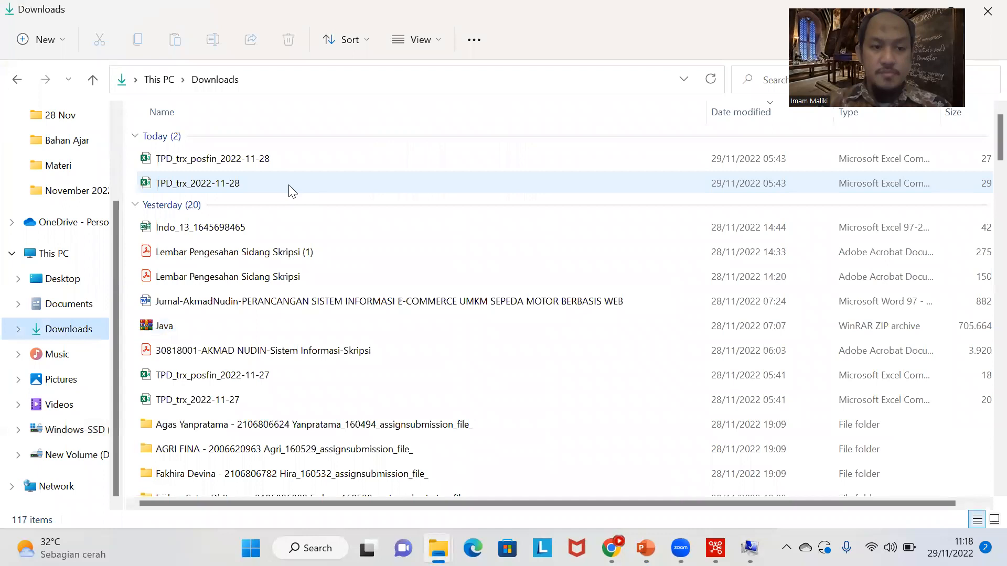
scroll(292, 191, down, 1)
scroll(288, 185, down, 3)
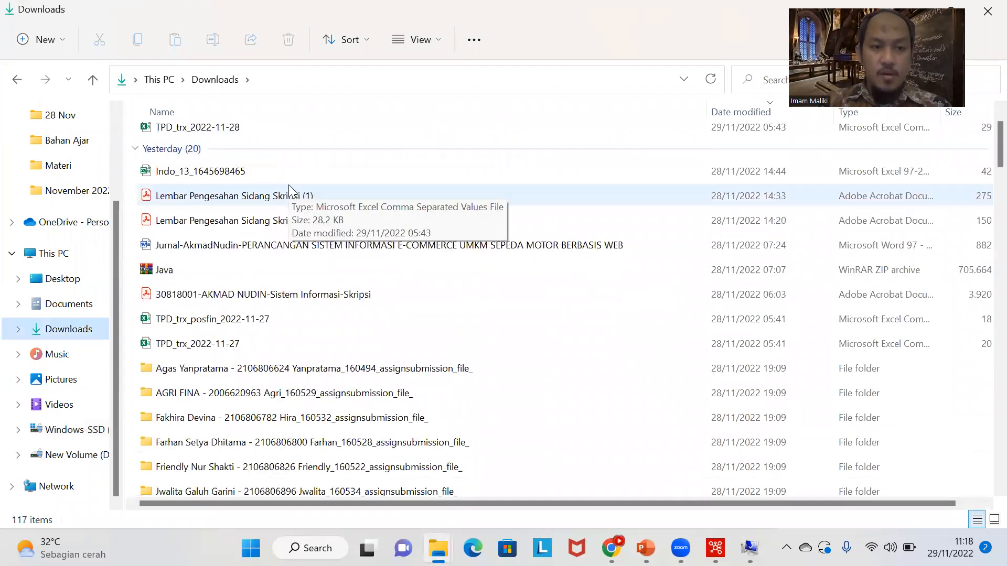
double_click(247, 248)
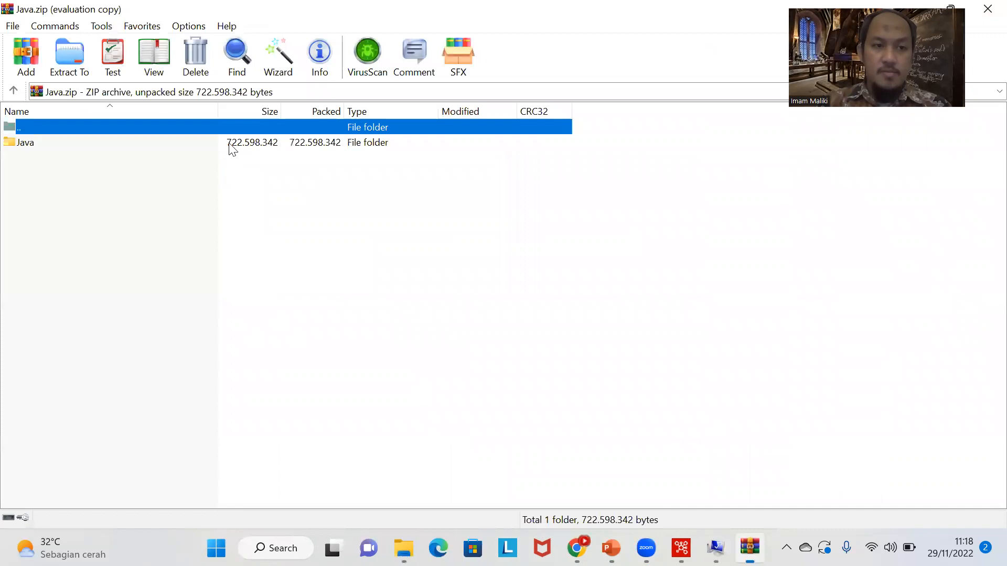
double_click(232, 148)
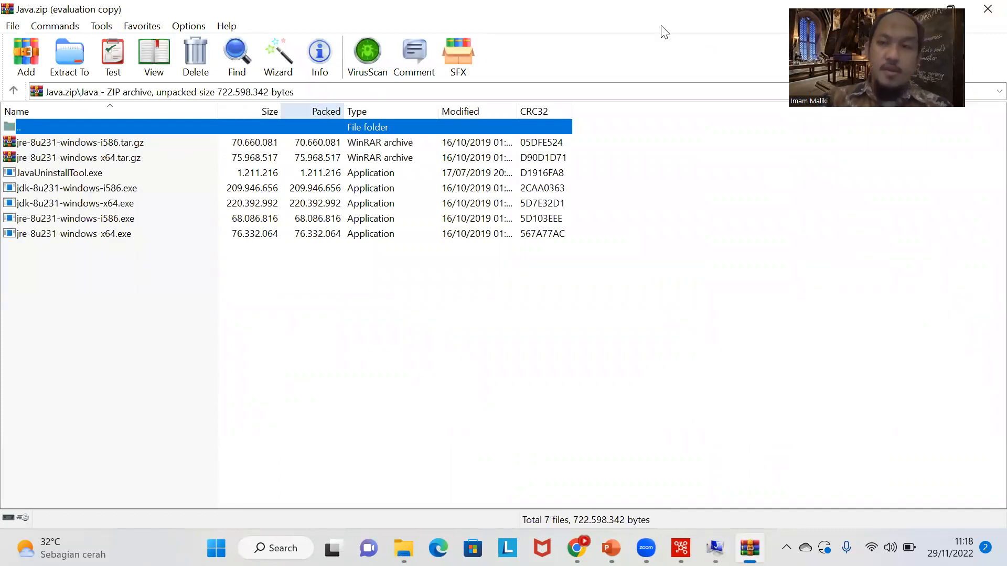
click(977, 9)
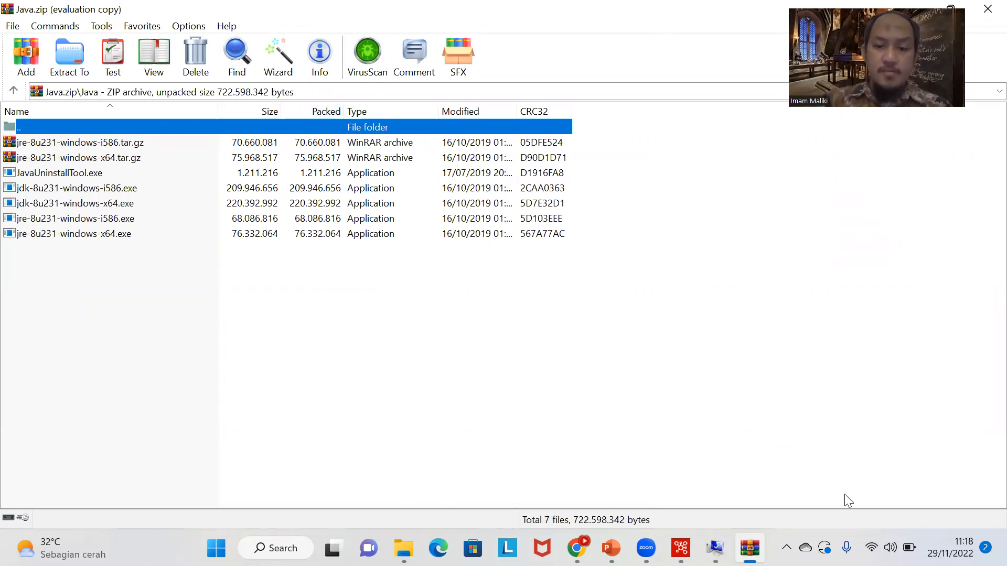
mouse_move(715, 549)
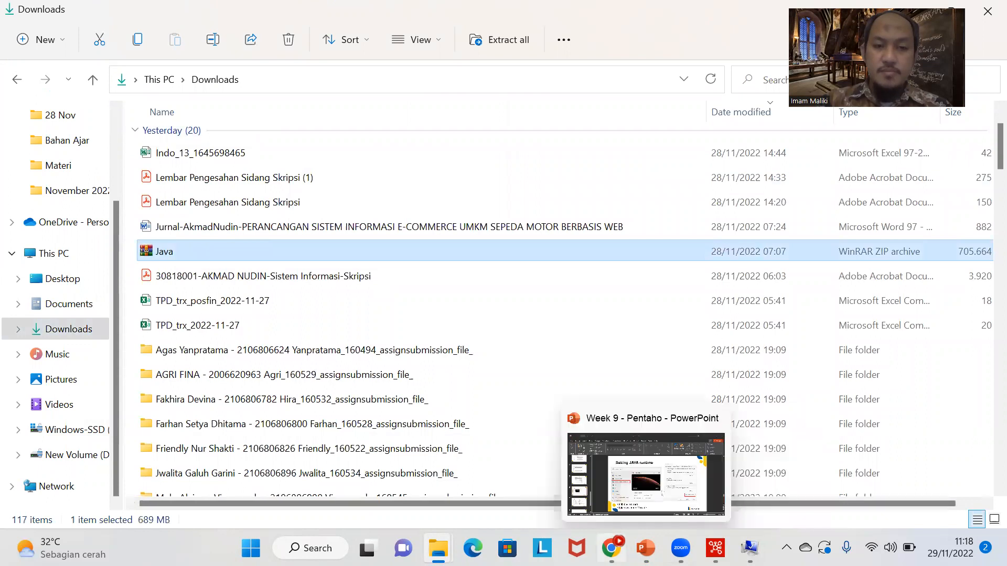
click(612, 548)
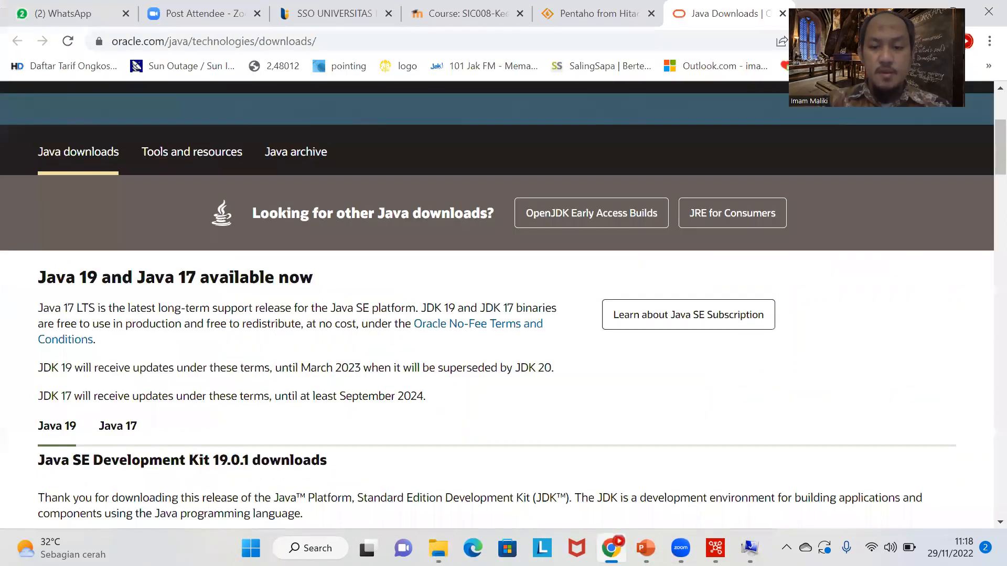
click(612, 549)
click(681, 548)
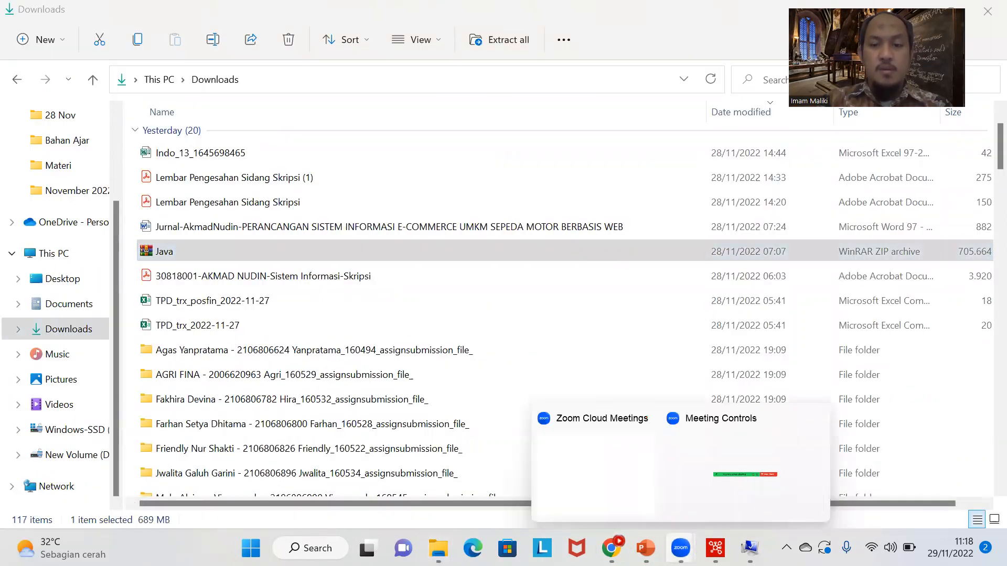
click(638, 507)
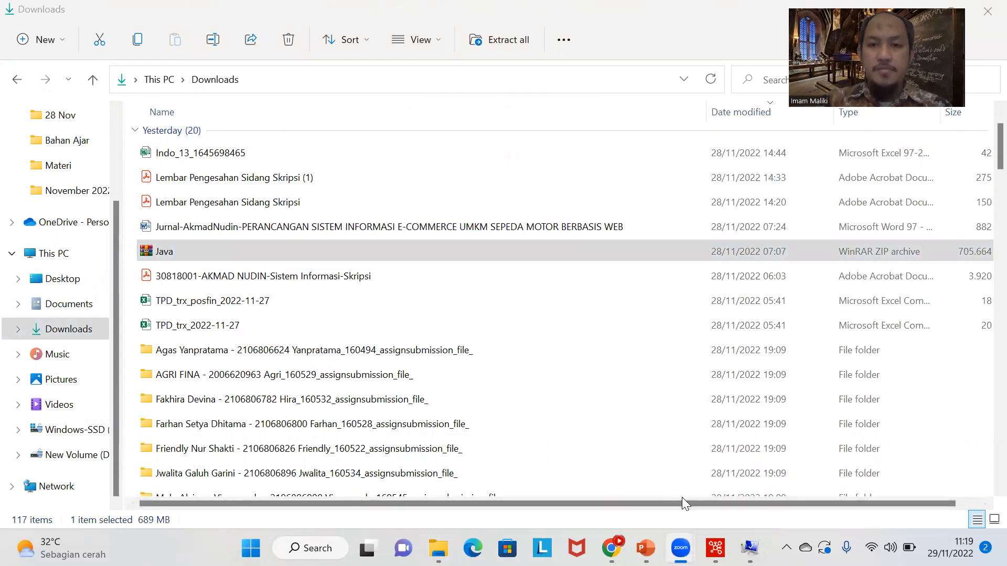
click(681, 116)
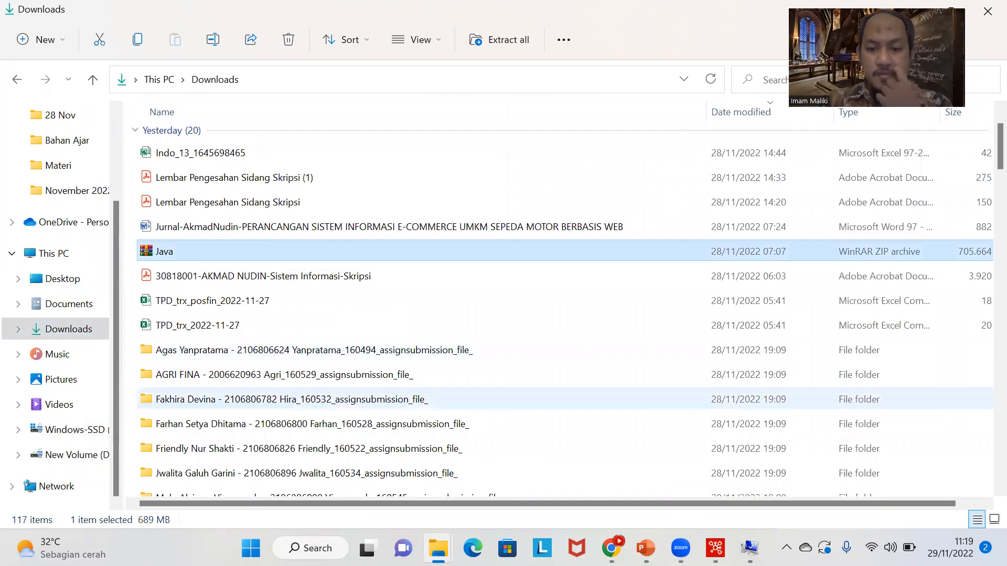
click(612, 549)
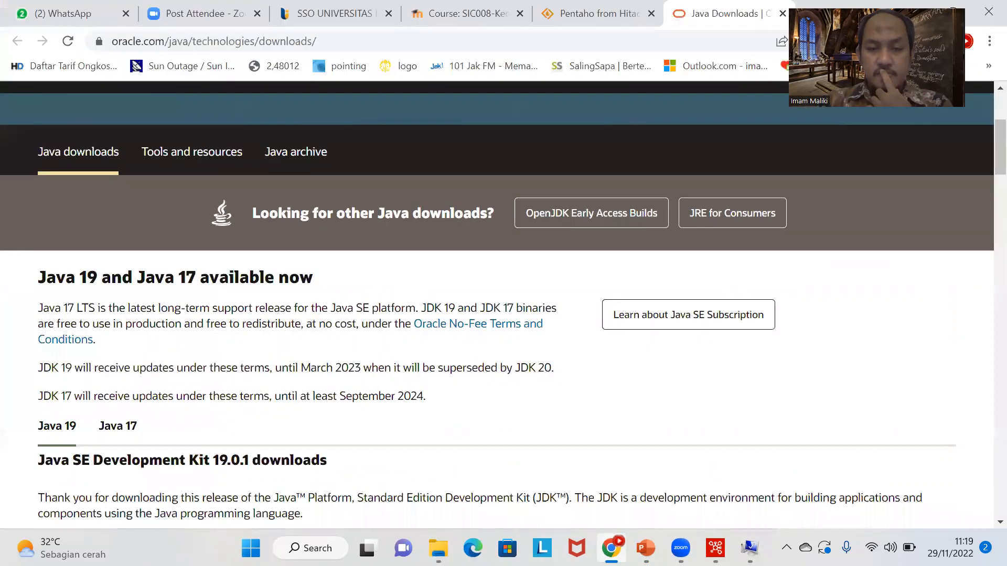
click(611, 548)
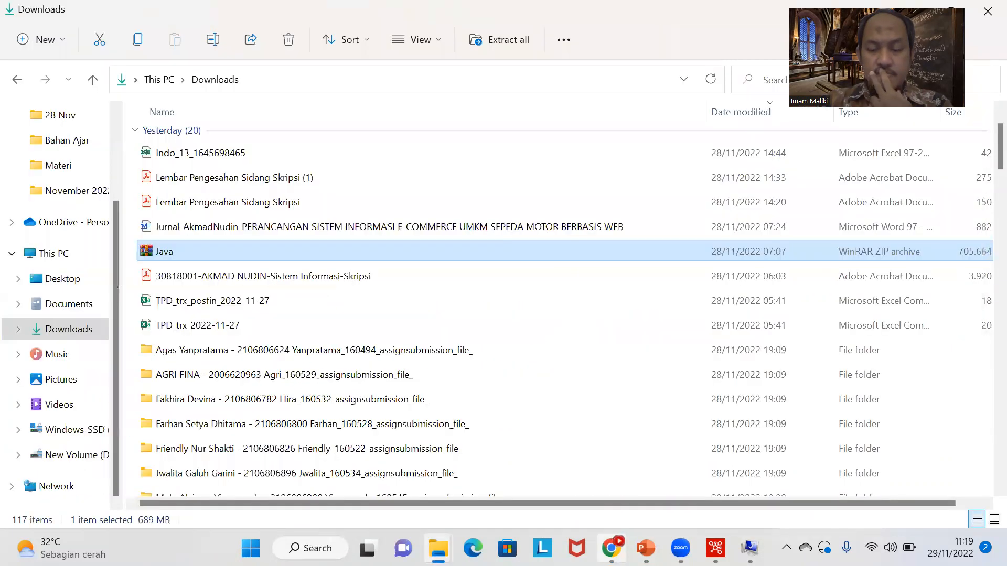
Step: Switch to the Week 9 - Pentaho presentation in PowerPoint and examine slide 17 on adding the JAVA_HOME user variable
click(646, 538)
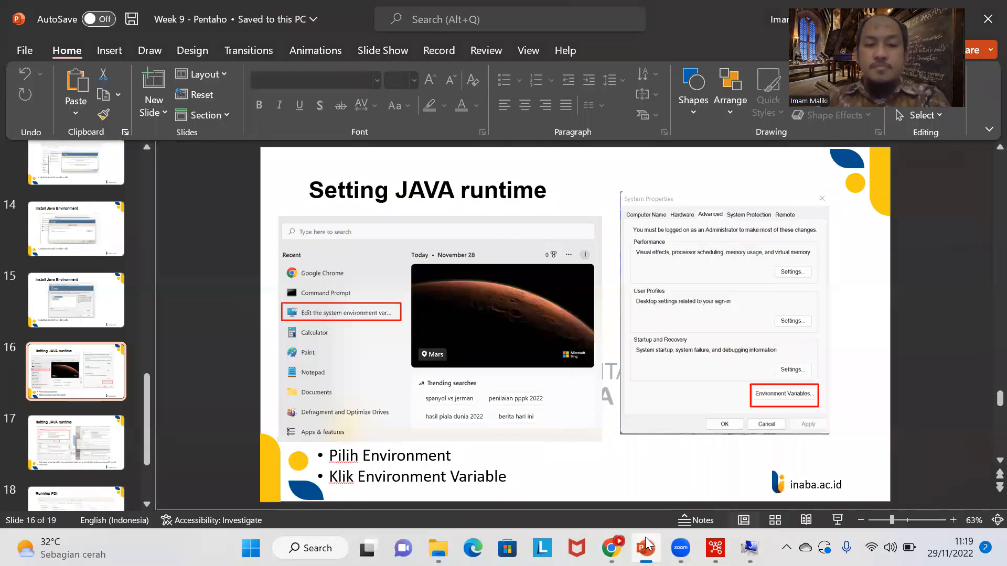
click(85, 431)
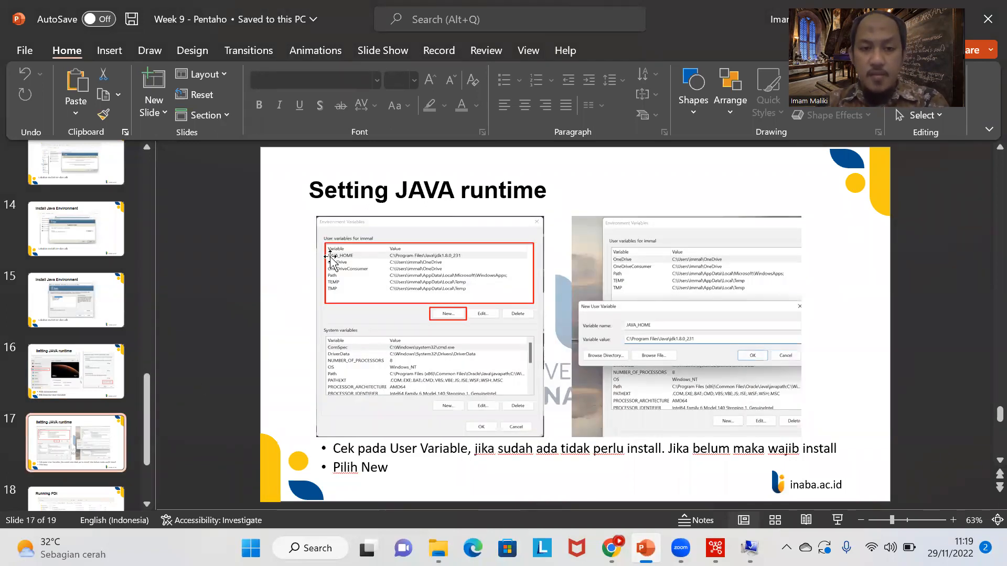
click(471, 375)
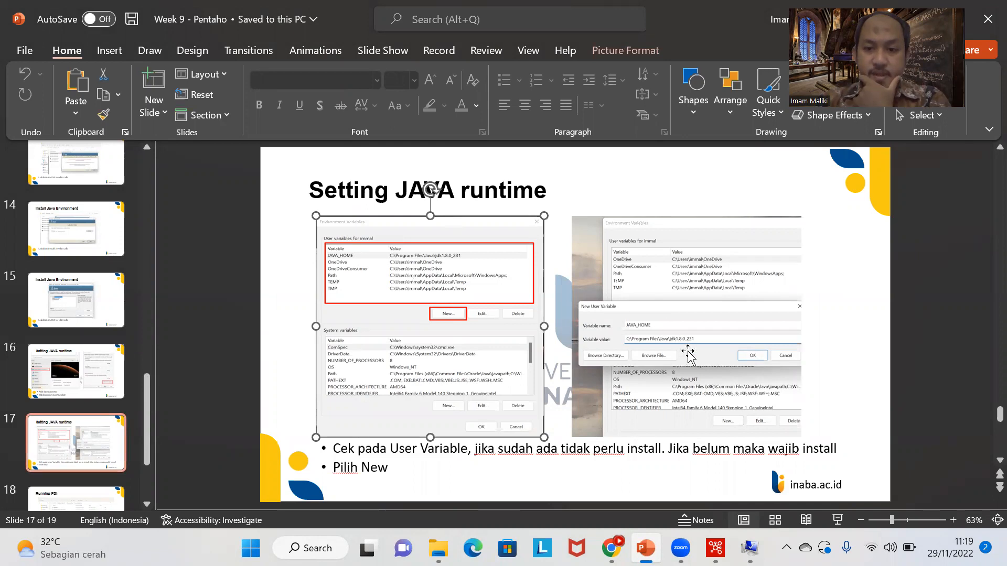
scroll(91, 420, down, 3)
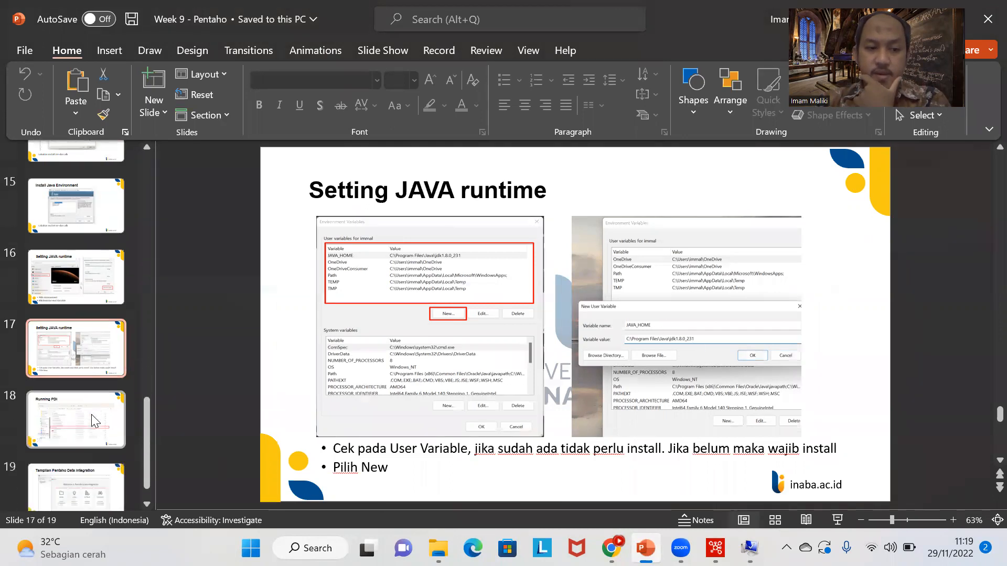